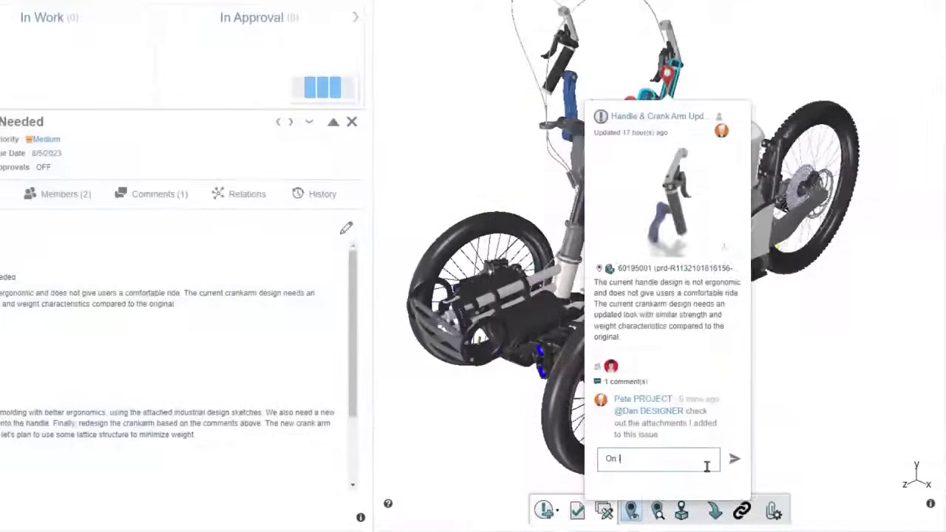
# Step: Post the reply 'On it!' on the Handle & Crank Arm Updates Needed issue
pyautogui.write('it!')
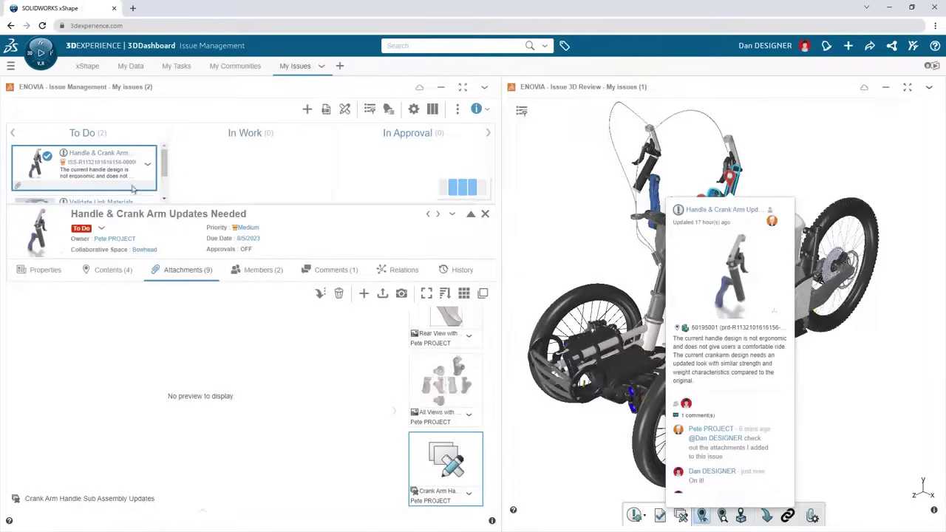
# Step: Drag the issue card on the My Issues board from the To Do column to In Work
pyautogui.moveTo(125, 185); pyautogui.dragTo(251, 176)
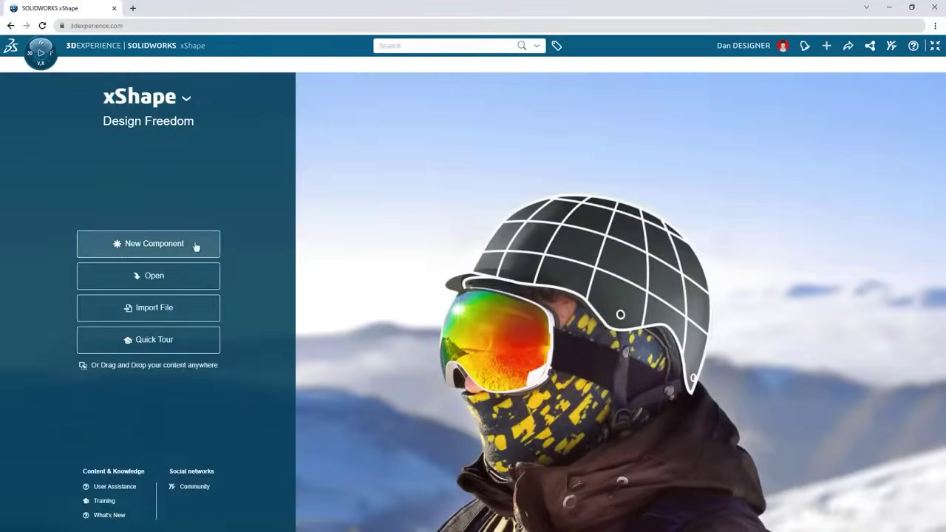
# Step: Start a new component with the left-side reference picture aligned to its 130 mm dimension lines
pyautogui.click(197, 247)
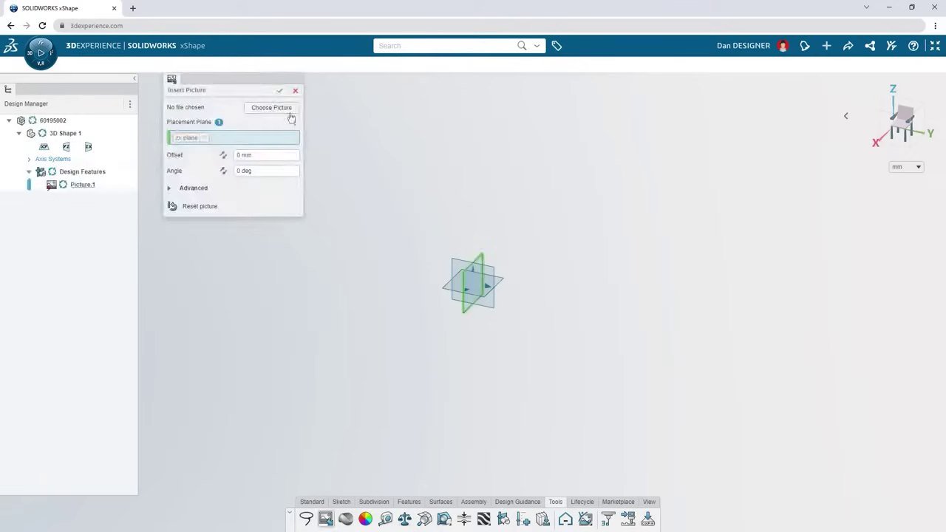
pyautogui.click(271, 108)
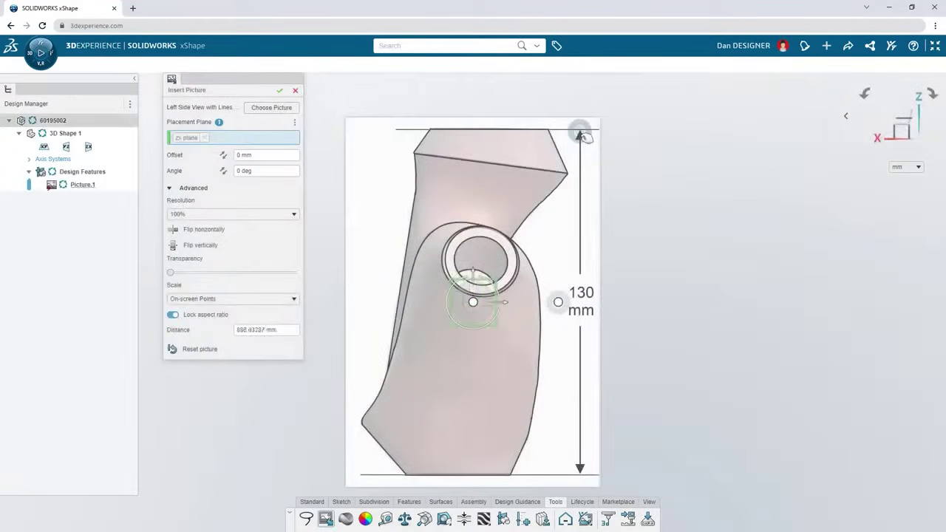
pyautogui.moveTo(584, 137); pyautogui.dragTo(579, 132)
pyautogui.moveTo(587, 481); pyautogui.dragTo(584, 470)
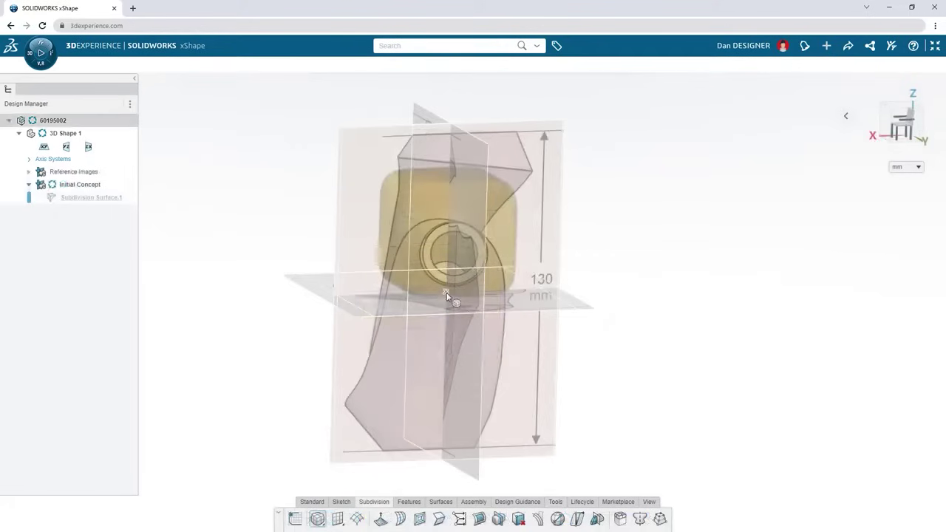
# Step: Add a Midplane subdivision box sized to the 130 mm bounding box and bulge its lower face
pyautogui.click(465, 268)
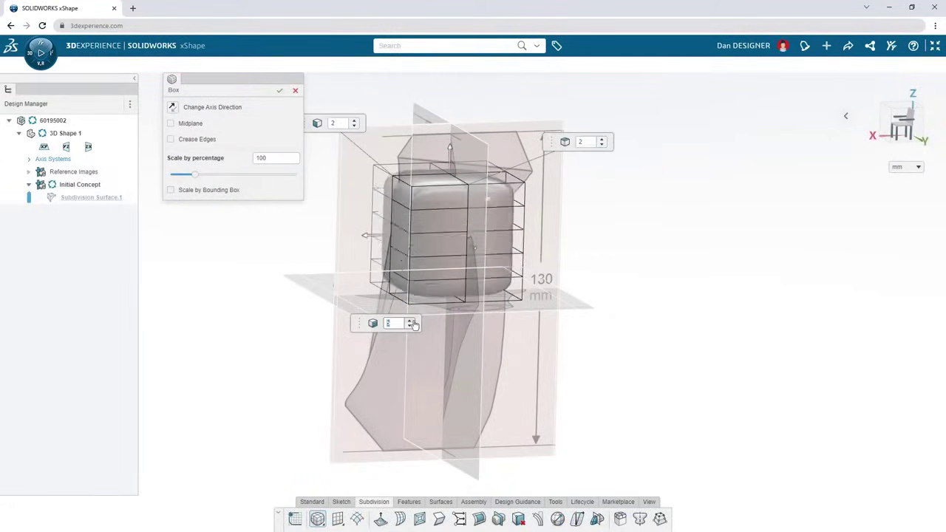
pyautogui.click(171, 190)
pyautogui.click(171, 124)
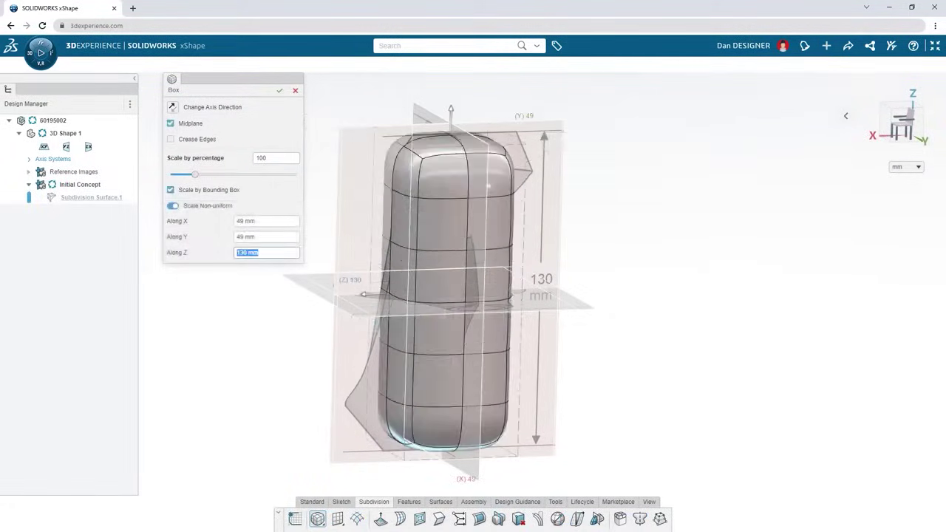
pyautogui.press('Return')
pyautogui.click(403, 377)
pyautogui.moveTo(384, 380); pyautogui.dragTo(381, 335)
# Step: Taper the grip's top loop inward and tilt it with Line Align to match the reference slant
pyautogui.doubleClick(454, 136)
pyautogui.moveTo(454, 136); pyautogui.dragTo(467, 148)
pyautogui.press('l')
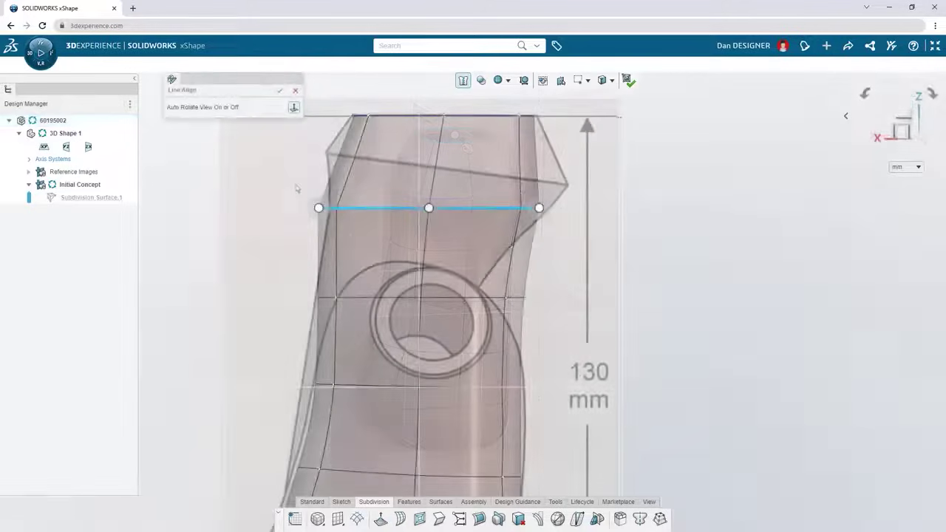
pyautogui.moveTo(317, 207); pyautogui.dragTo(320, 148)
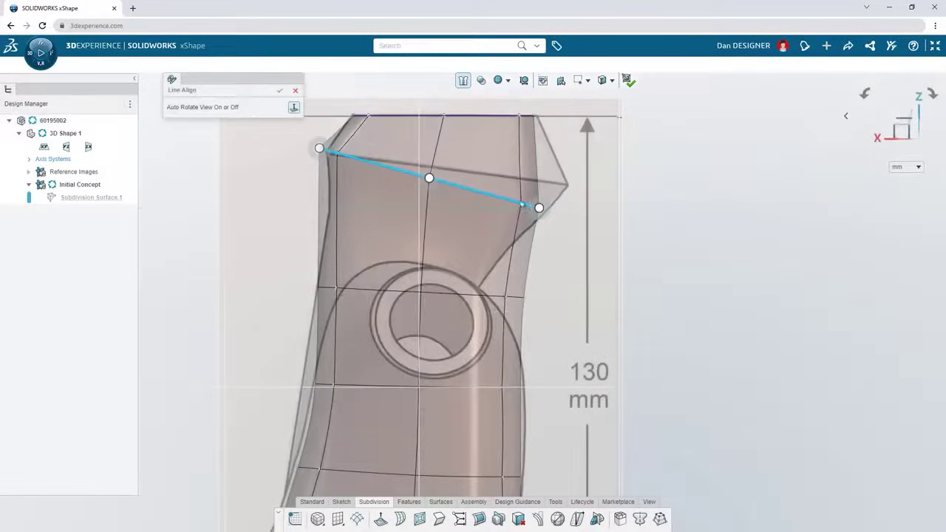
pyautogui.moveTo(539, 207); pyautogui.dragTo(562, 196)
pyautogui.click(279, 89)
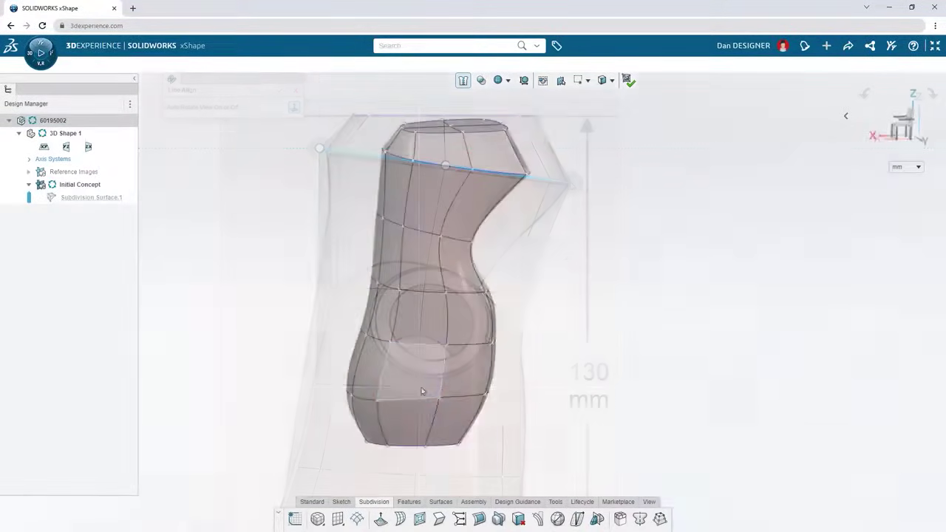
# Step: Extrude a 2x2 block of lower front faces into a palm bulge
pyautogui.click(433, 373)
pyautogui.keyDown('ctrl'); pyautogui.click(474, 351); pyautogui.keyUp('ctrl')
pyautogui.keyDown('ctrl'); pyautogui.click(468, 317); pyautogui.keyUp('ctrl')
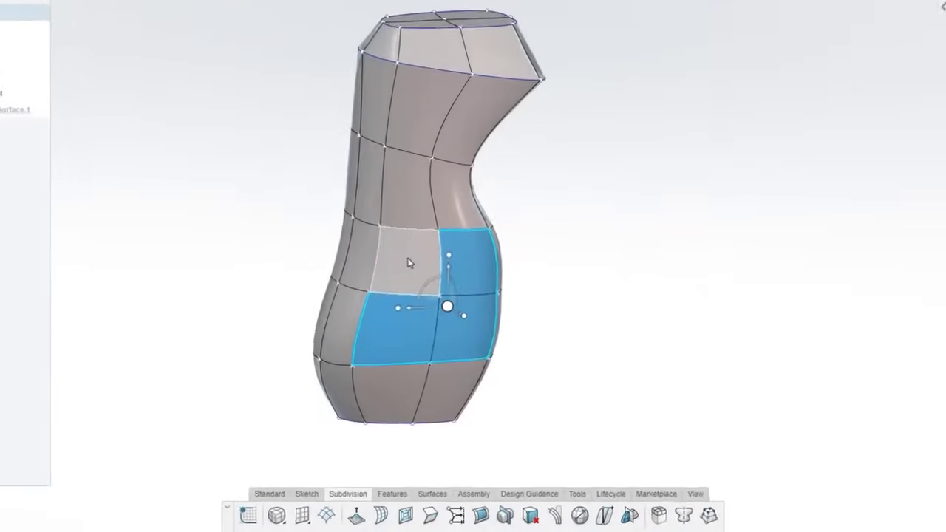
pyautogui.keyDown('ctrl'); pyautogui.click(420, 316); pyautogui.keyUp('ctrl')
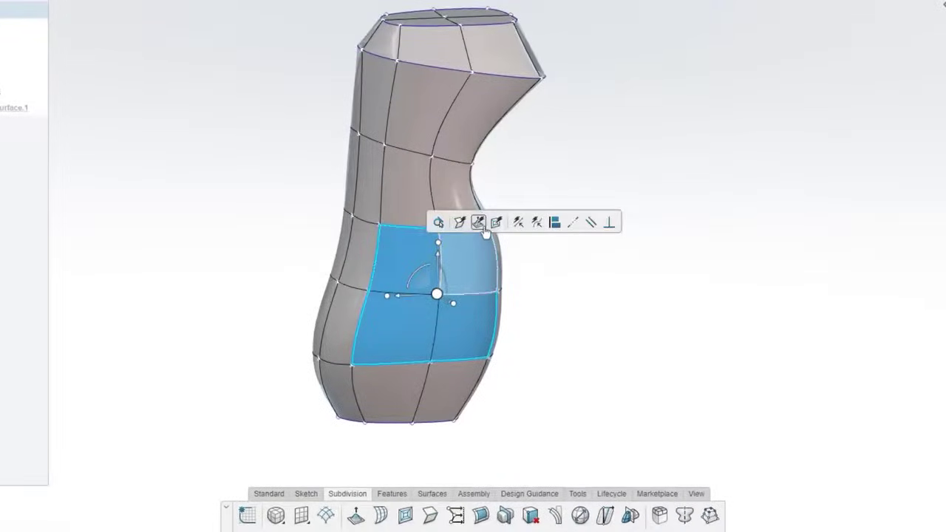
pyautogui.click(480, 223)
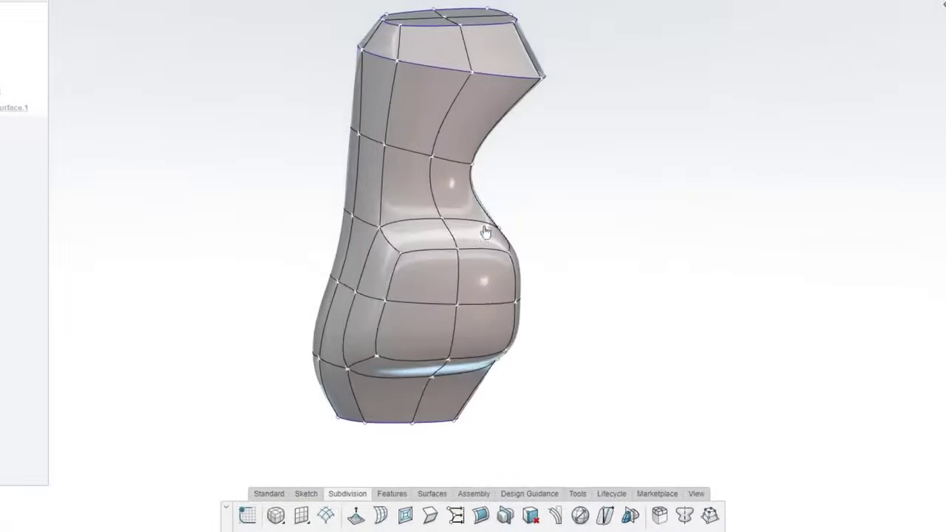
# Step: Flatten the front bulge faces and accept the result
pyautogui.click(443, 129)
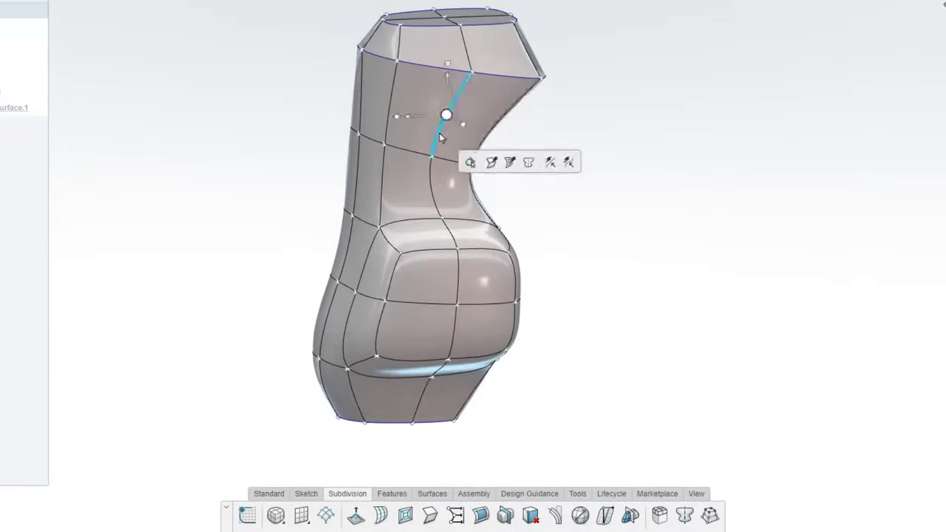
pyautogui.click(493, 164)
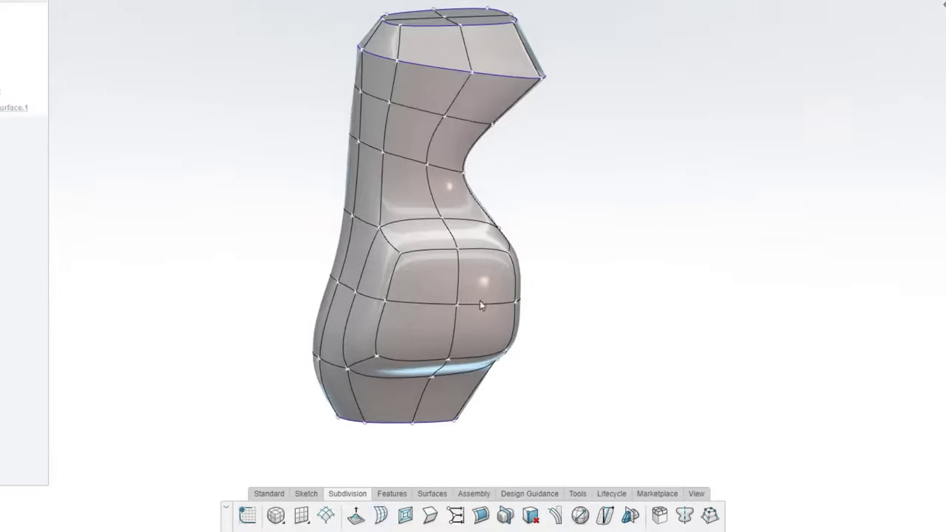
pyautogui.click(431, 516)
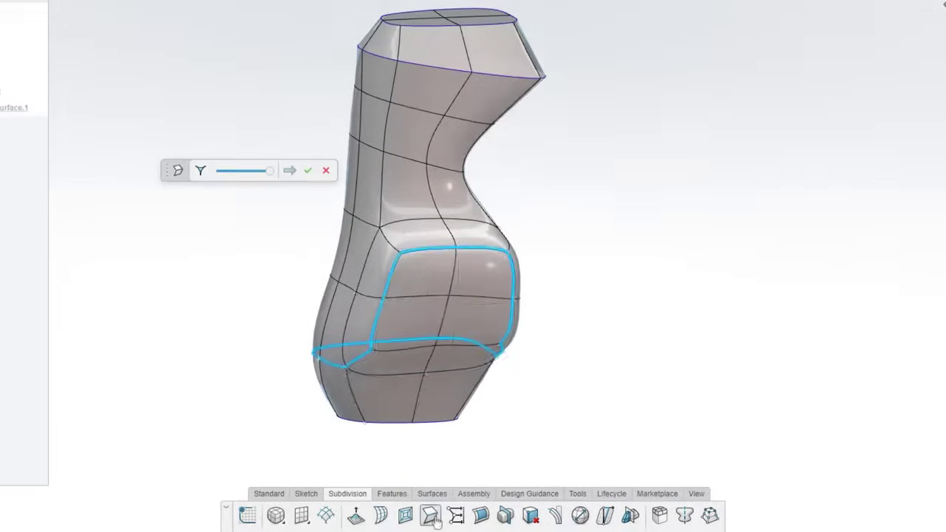
pyautogui.click(403, 220)
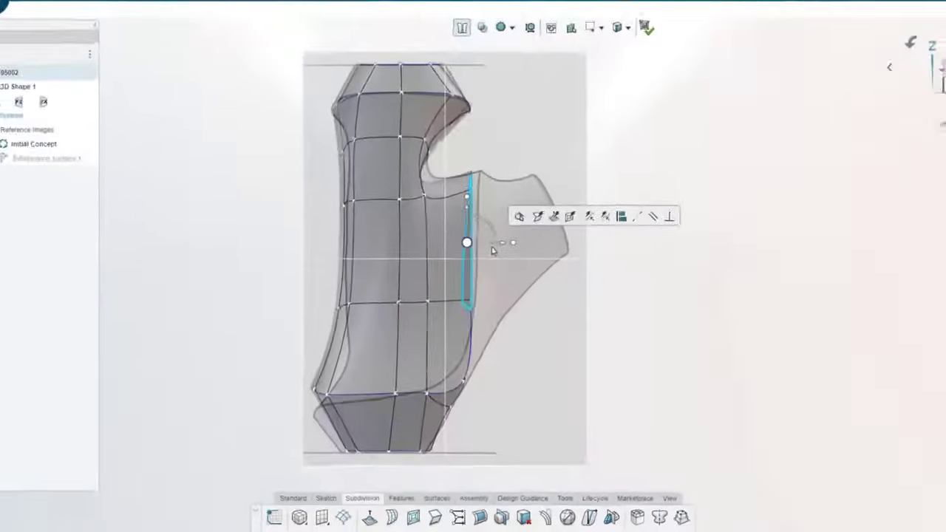
# Step: Pull the grip's side edge out to the reference outline and raise the reference image opacity
pyautogui.moveTo(500, 209); pyautogui.dragTo(513, 217)
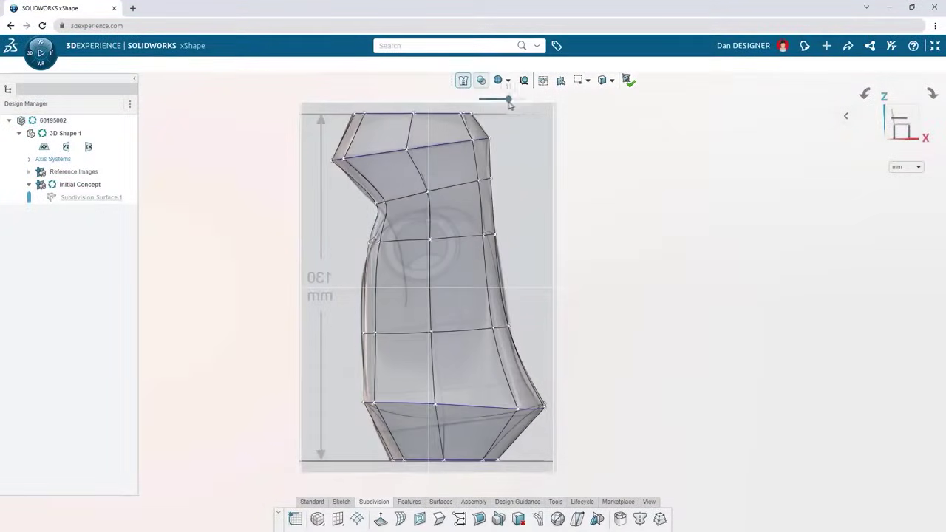
pyautogui.moveTo(509, 104); pyautogui.dragTo(520, 105)
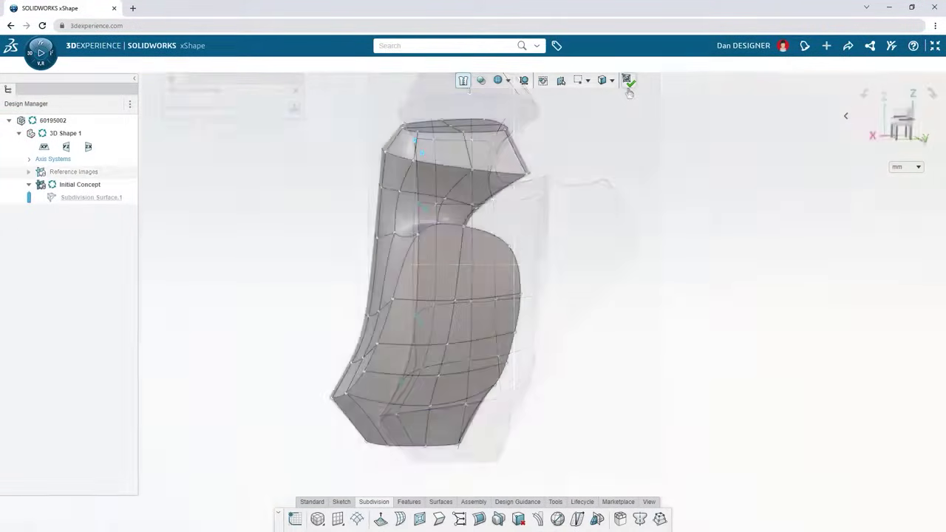
# Step: Paste the grip at 108% scale and reflect it across the zx plane with Translate across plane
pyautogui.hotkey('ctrl', 'v')
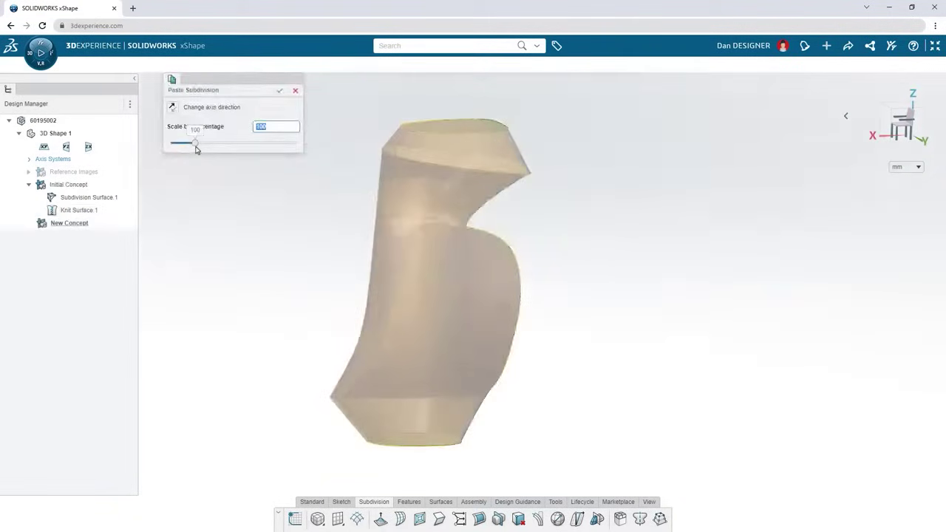
pyautogui.moveTo(196, 150); pyautogui.dragTo(207, 150)
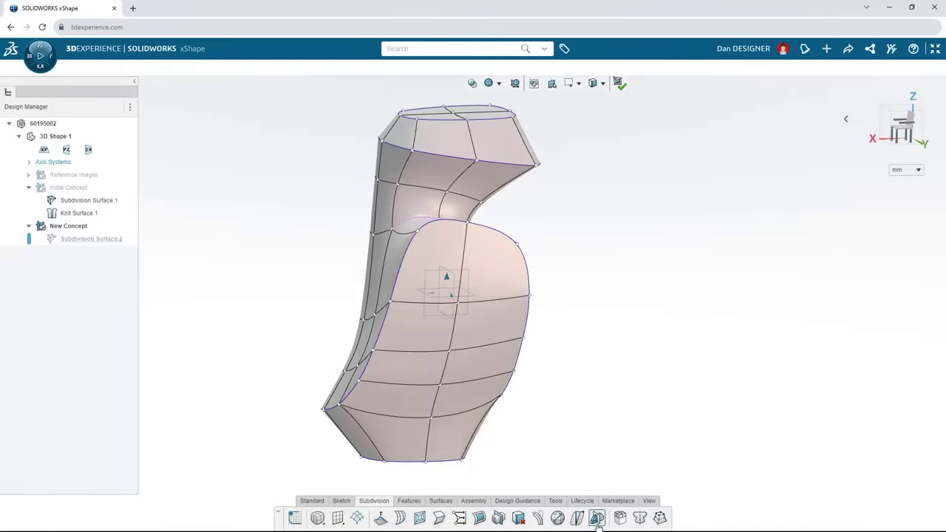
pyautogui.click(597, 518)
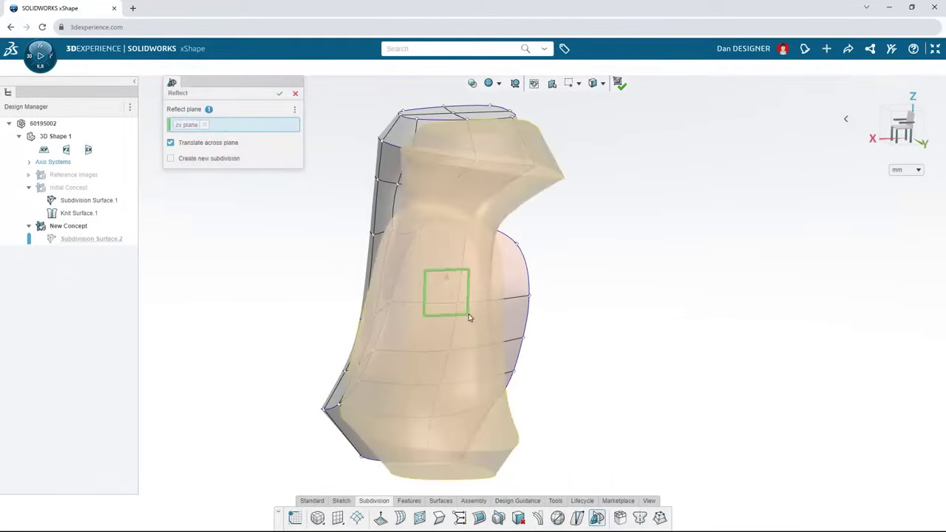
pyautogui.click(281, 96)
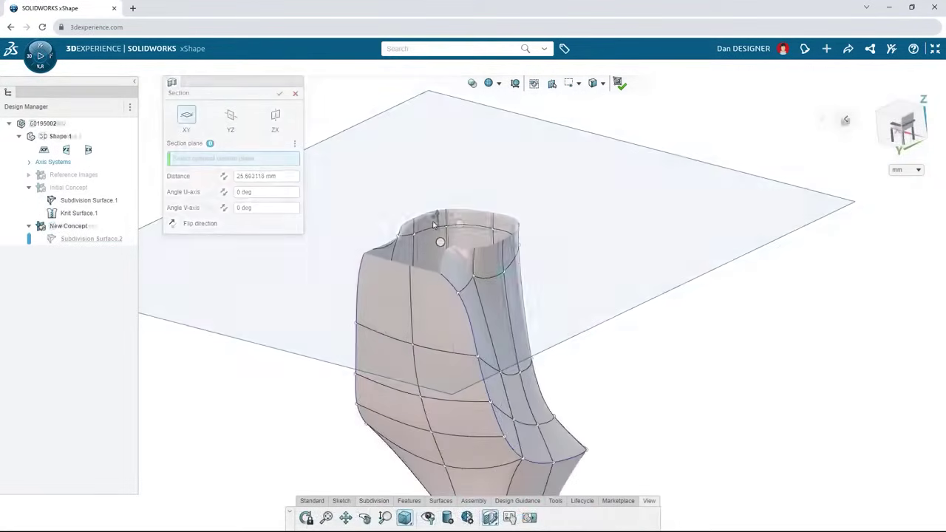
# Step: Reshape the mirrored grip's top vertices and side face strip to even out its curvature
pyautogui.press('Escape')
pyautogui.moveTo(438, 228); pyautogui.dragTo(444, 232)
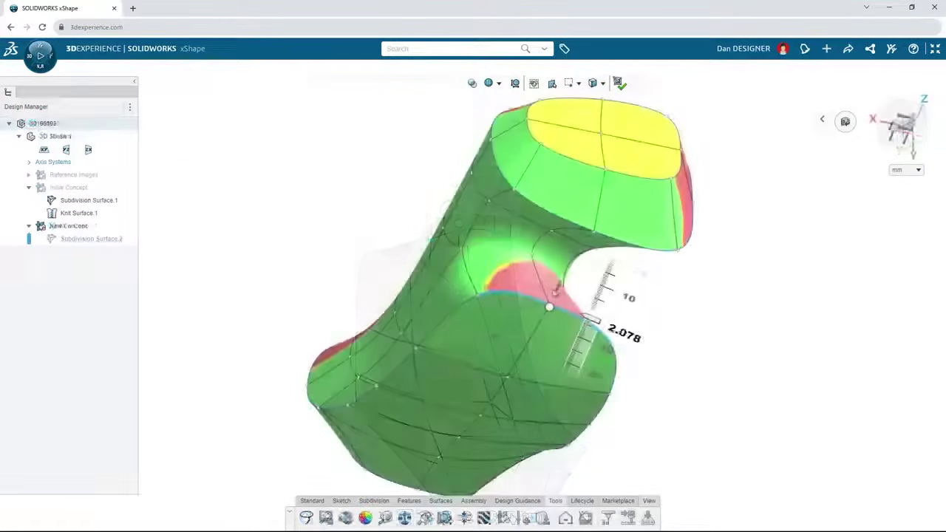
pyautogui.moveTo(551, 292); pyautogui.dragTo(542, 301)
pyautogui.moveTo(581, 359); pyautogui.dragTo(577, 348)
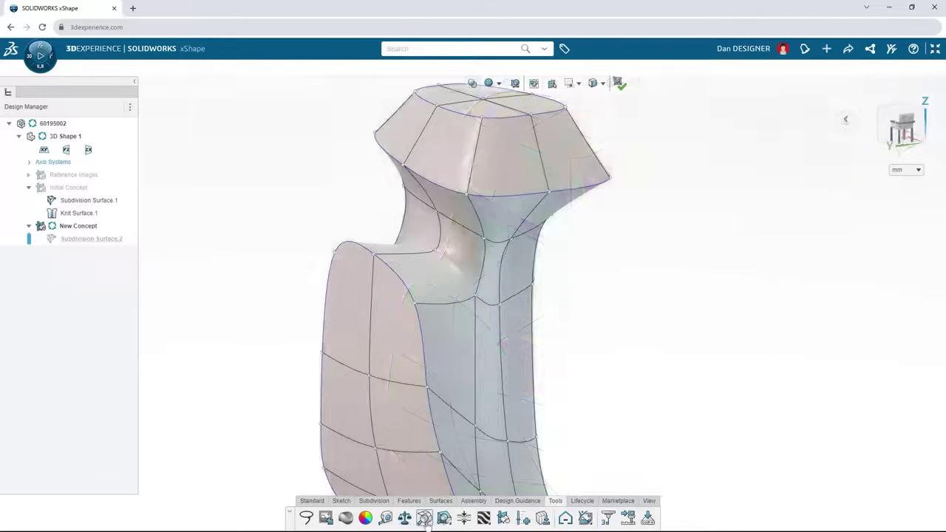
# Step: Run Mesh Inspection for intersecting faces and toggle between smooth and cage display
pyautogui.click(425, 517)
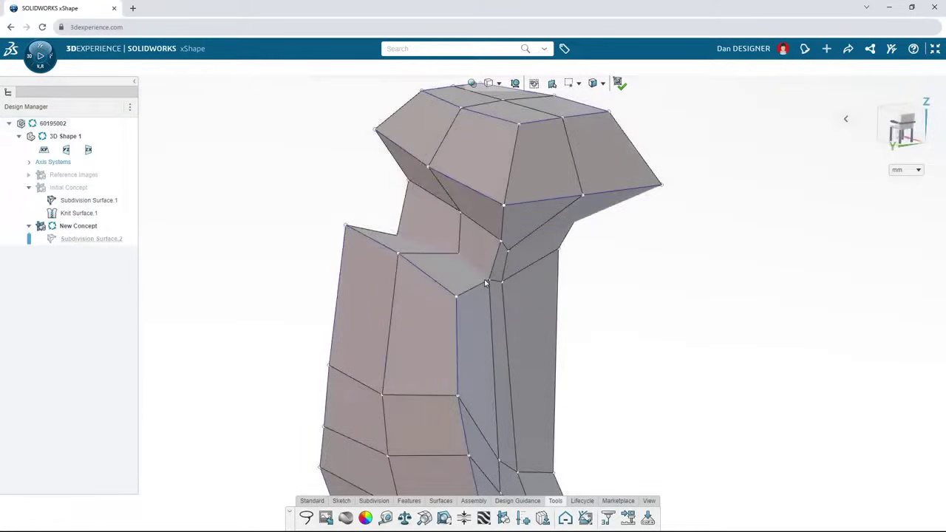
pyautogui.press('Tab')
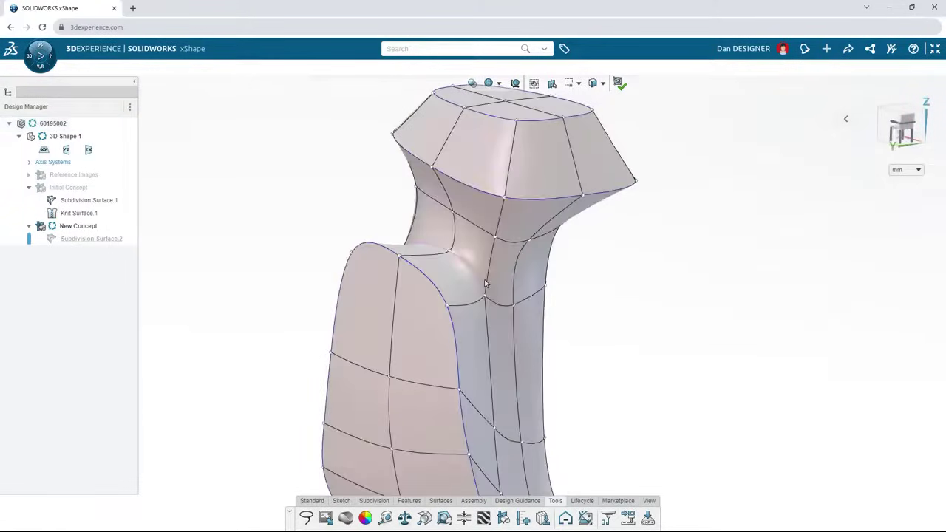
pyautogui.press('Tab')
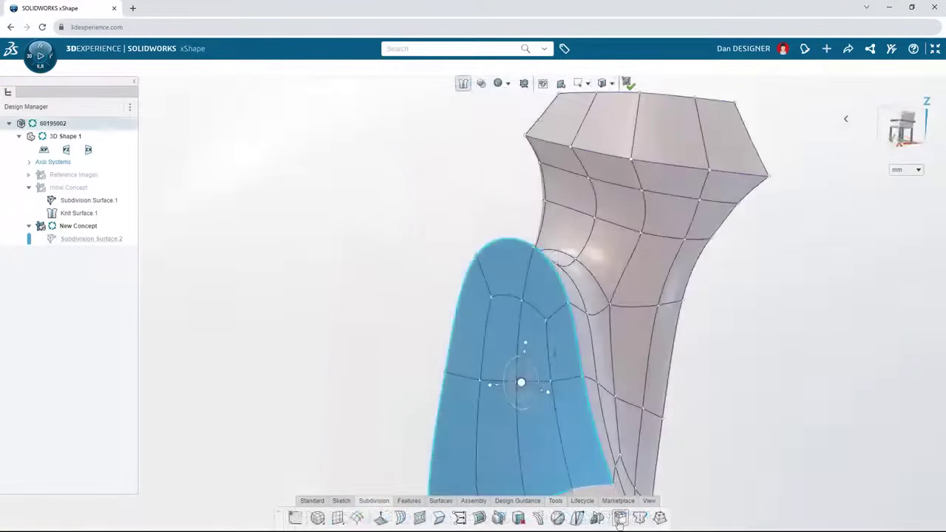
# Step: Extrude the cage's front face into a new bulge, pushing it down and rounding its end
pyautogui.click(520, 382)
pyautogui.click(373, 374)
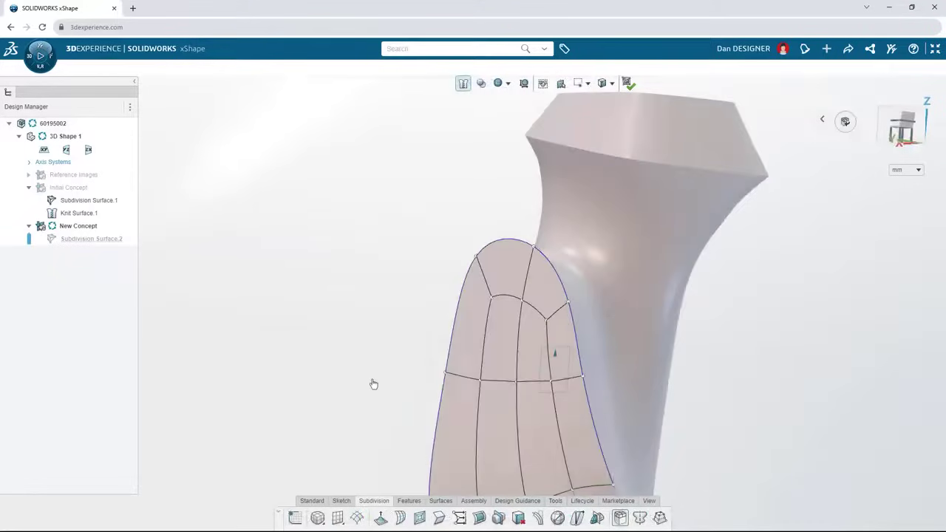
pyautogui.click(471, 390)
pyautogui.moveTo(472, 389); pyautogui.dragTo(425, 386)
pyautogui.moveTo(483, 360); pyautogui.dragTo(488, 379)
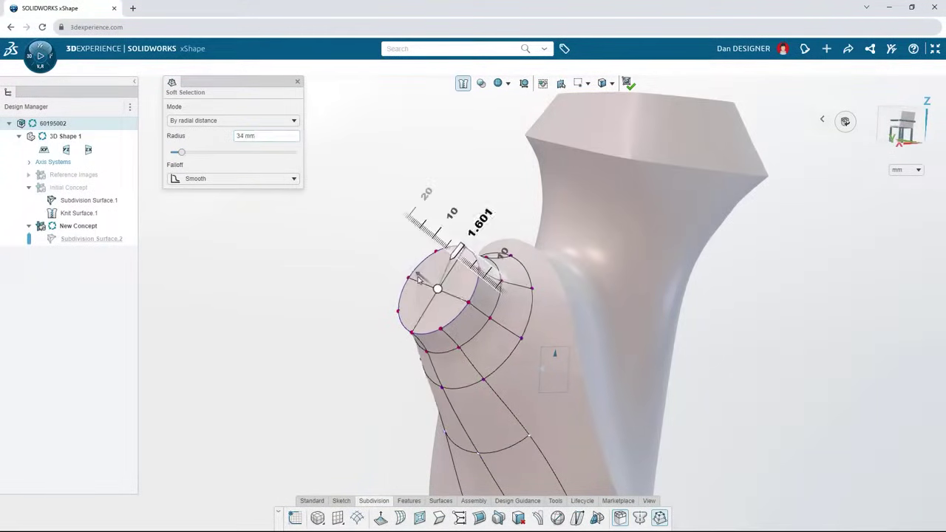
pyautogui.moveTo(420, 279); pyautogui.dragTo(470, 313)
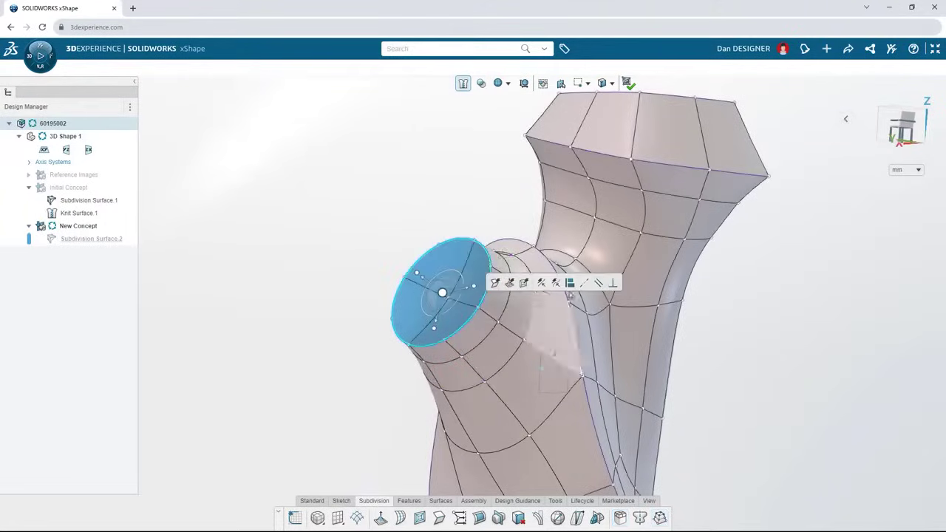
# Step: Finish the subdivision shape and sketch a circle centred on the round end face
pyautogui.click(570, 286)
pyautogui.click(442, 293)
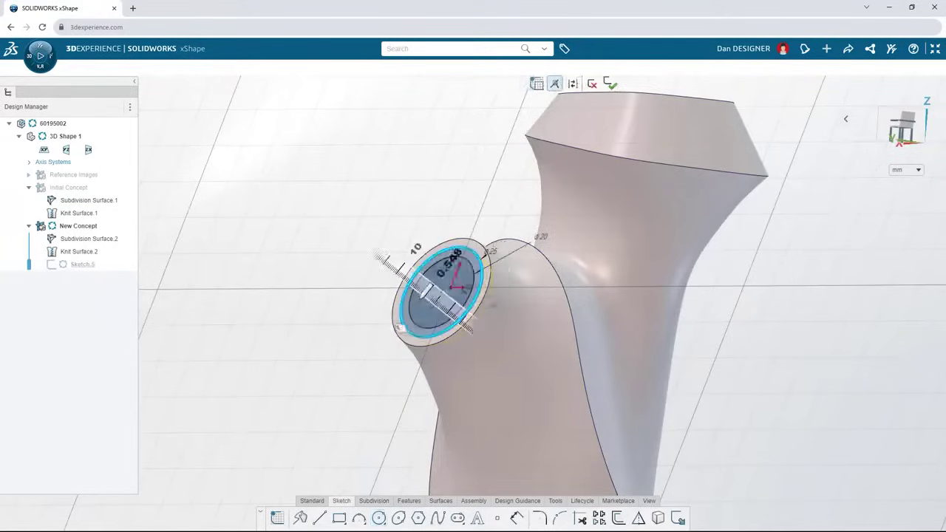
pyautogui.click(488, 345)
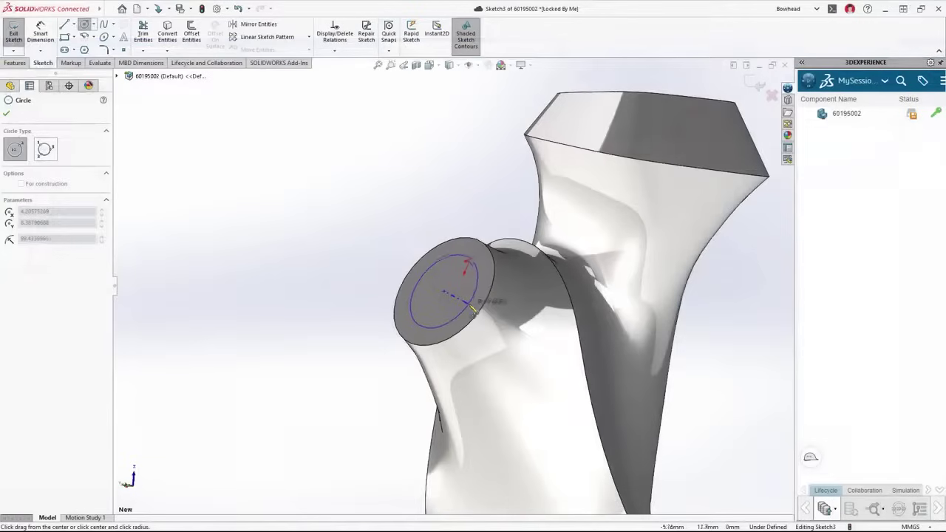
# Step: Extrude-cut the tube-end circle to a 30 mm depth to hollow the opening
pyautogui.click(473, 311)
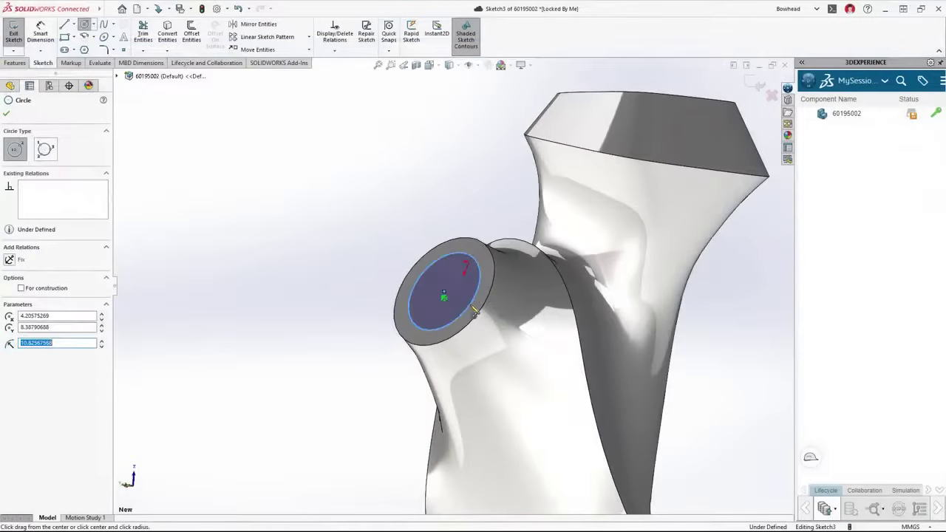
pyautogui.press('Escape')
pyautogui.moveTo(508, 336); pyautogui.dragTo(527, 344)
pyautogui.press('Return')
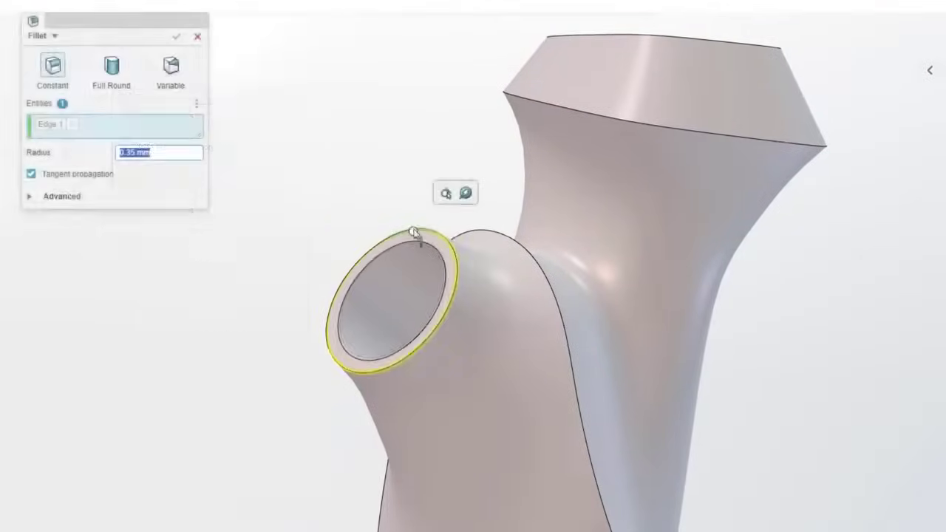
# Step: Change the rim edge treatment from fillet to chamfer and apply it to the tube opening
pyautogui.click(54, 35)
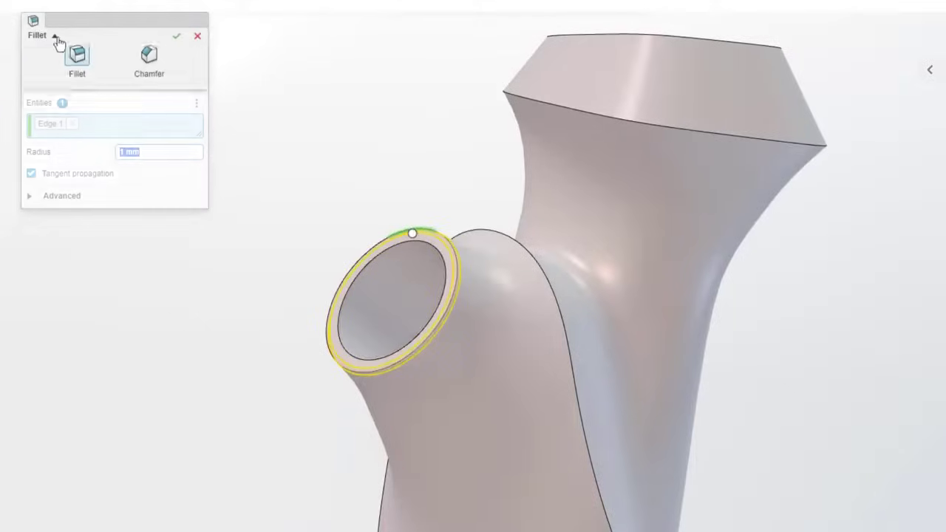
pyautogui.click(145, 74)
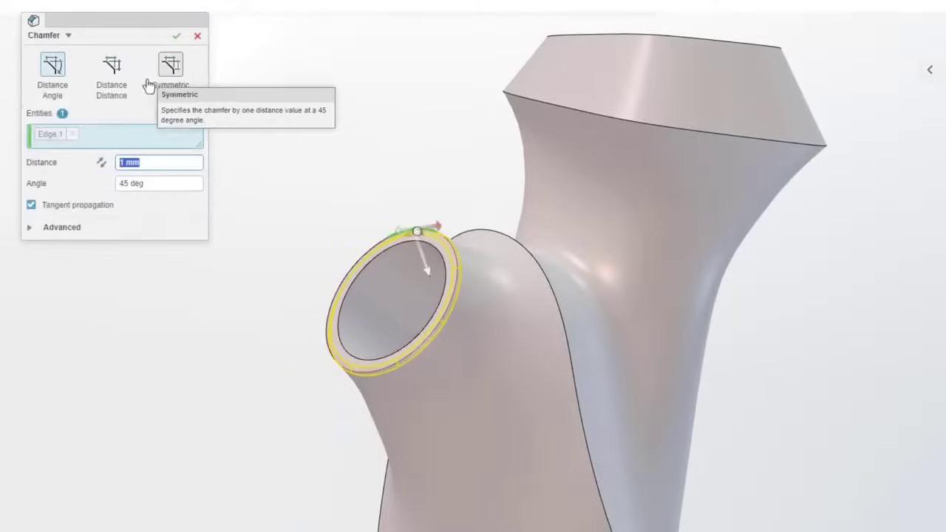
pyautogui.click(176, 36)
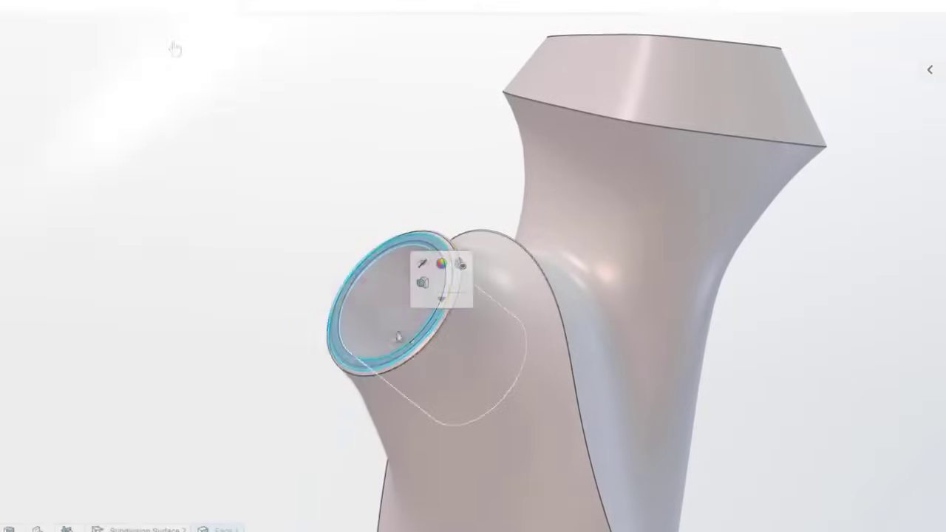
# Step: Extrude the chamfered ring about 18 mm, then switch to a sweep and edit the profile arc radius
pyautogui.click(421, 287)
pyautogui.moveTo(218, 259); pyautogui.dragTo(264, 317)
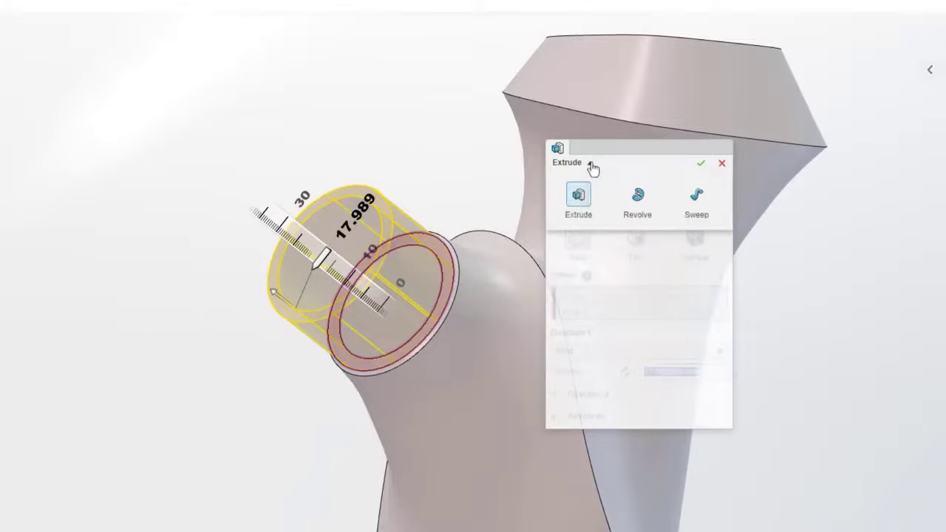
pyautogui.click(695, 219)
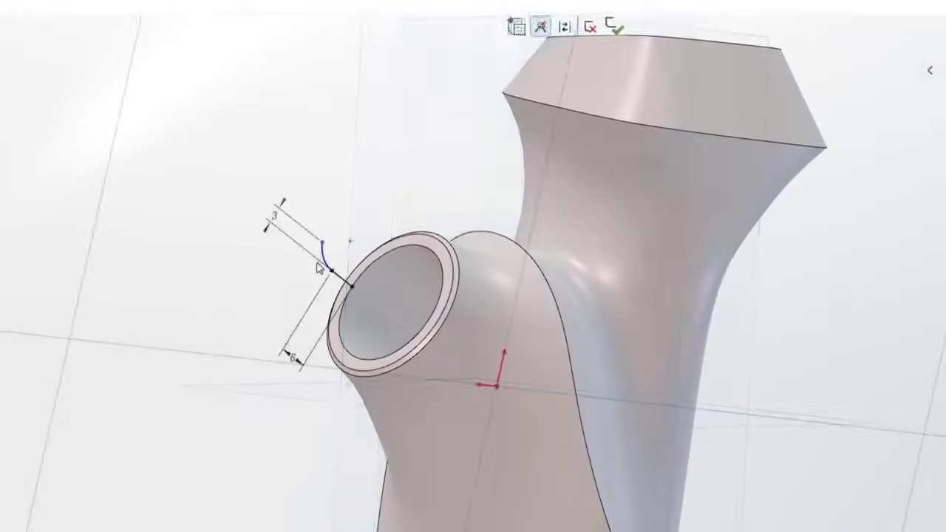
pyautogui.click(323, 251)
pyautogui.doubleClick(280, 286)
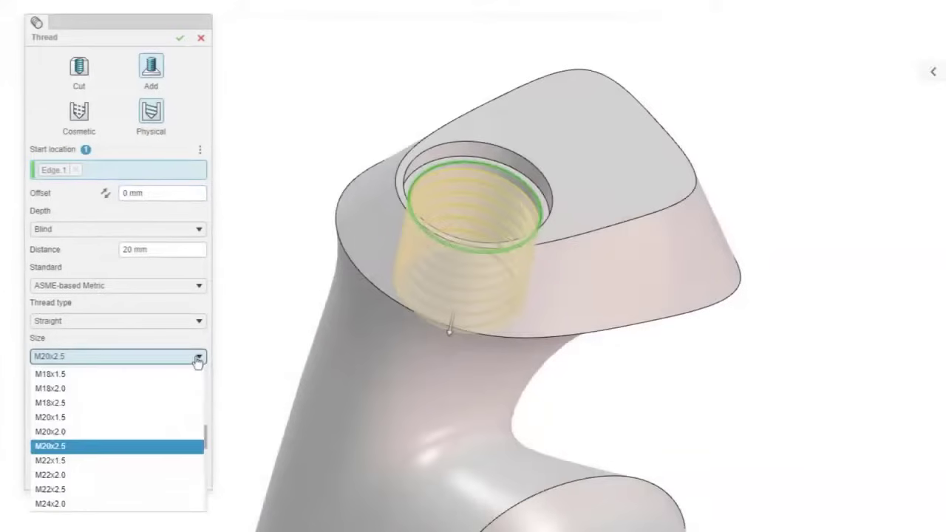
# Step: Add an M22x2.0 physical thread, then thicken the grip faces by 1 mm
pyautogui.click(144, 475)
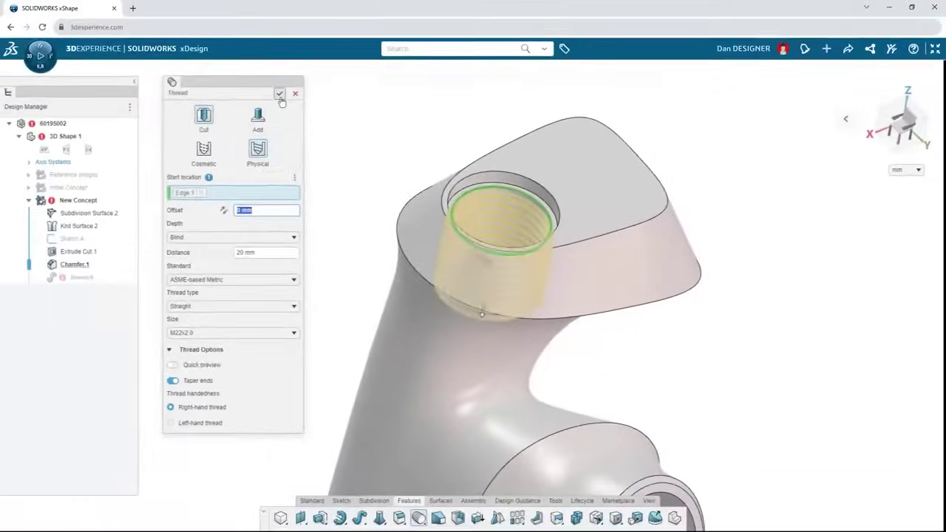
pyautogui.click(181, 38)
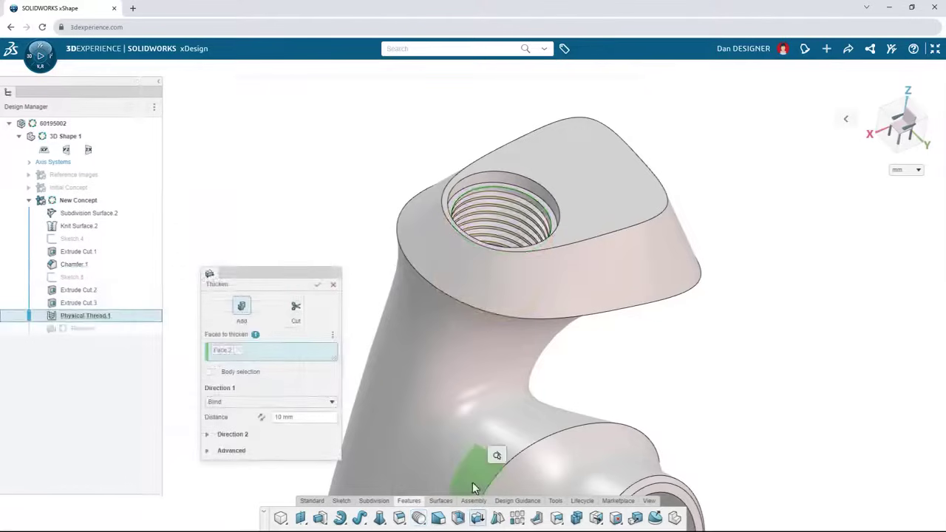
pyautogui.click(496, 457)
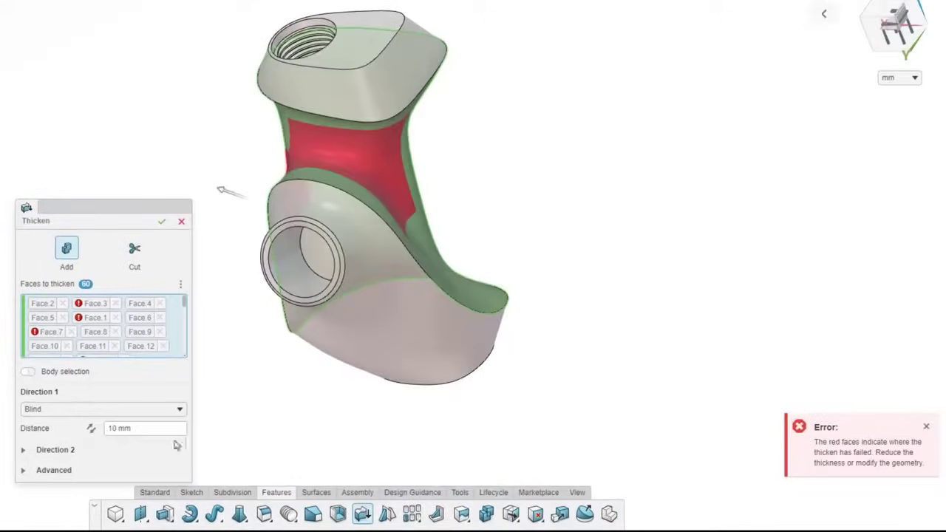
pyautogui.press('Return')
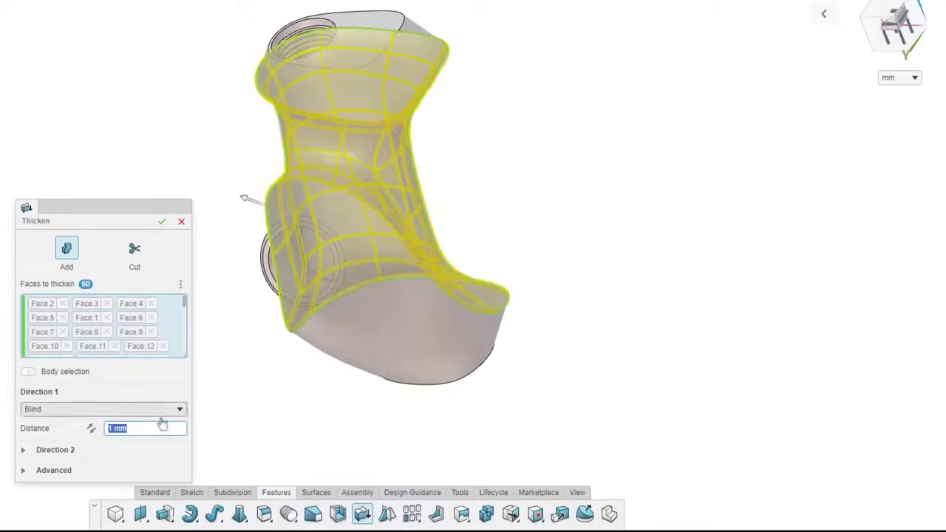
pyautogui.click(161, 221)
# Step: Make the thickened grip feature its own component
pyautogui.click(218, 360)
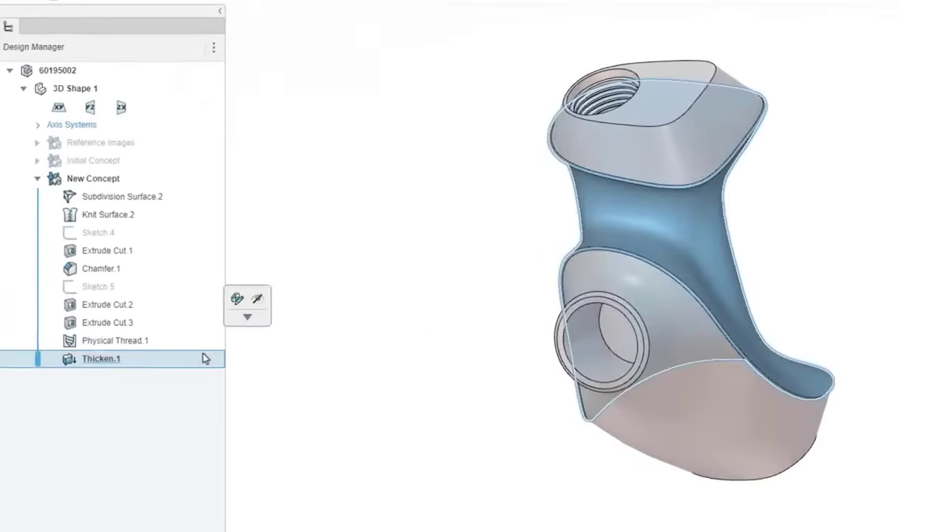
pyautogui.click(251, 318)
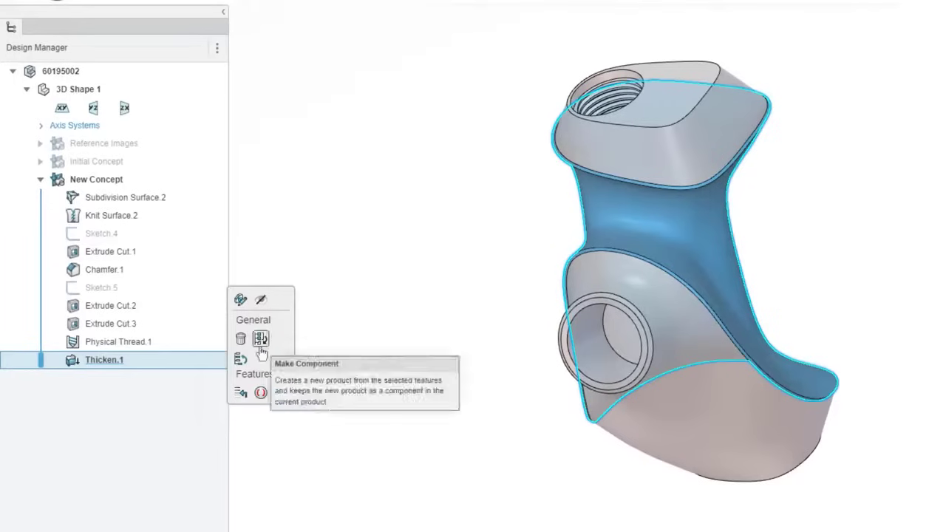
pyautogui.click(261, 348)
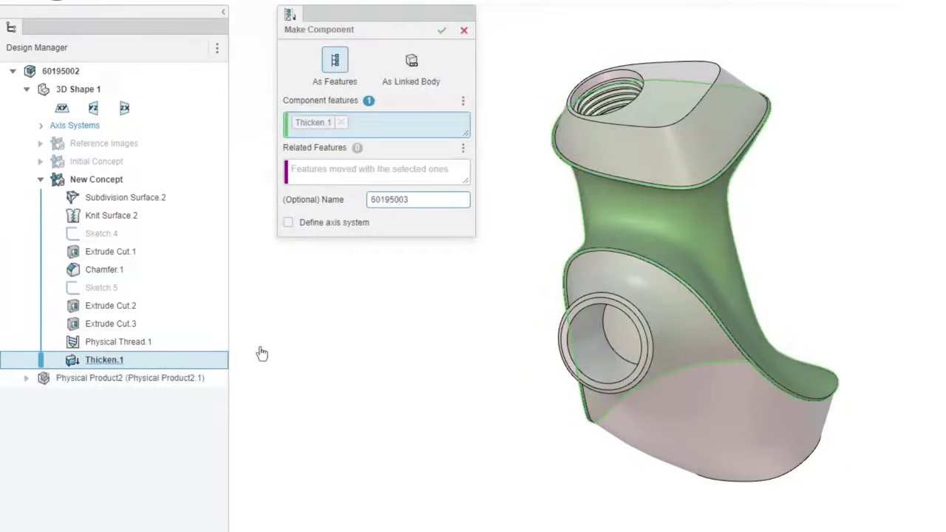
pyautogui.click(441, 32)
# Step: Create a new assembly from the top-level product and edit grip component 60195003 in context
pyautogui.click(129, 75)
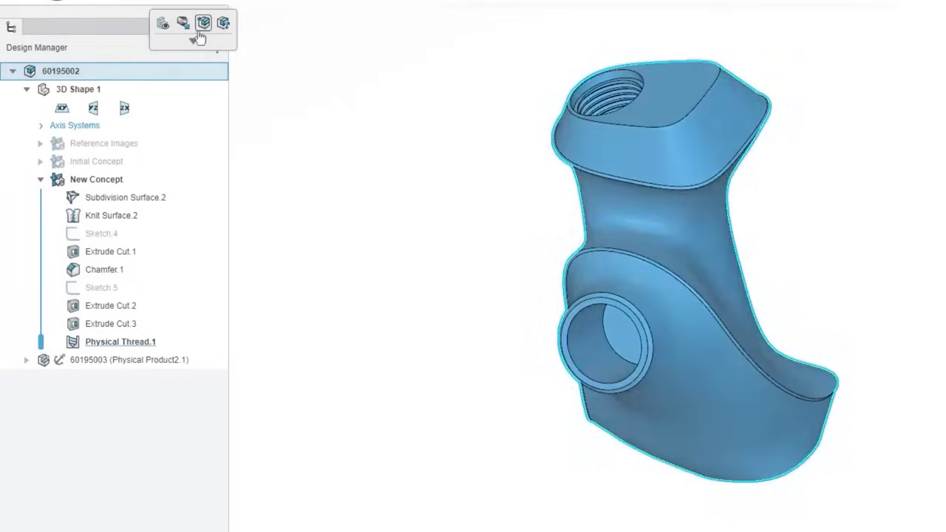
pyautogui.click(204, 23)
pyautogui.click(195, 162)
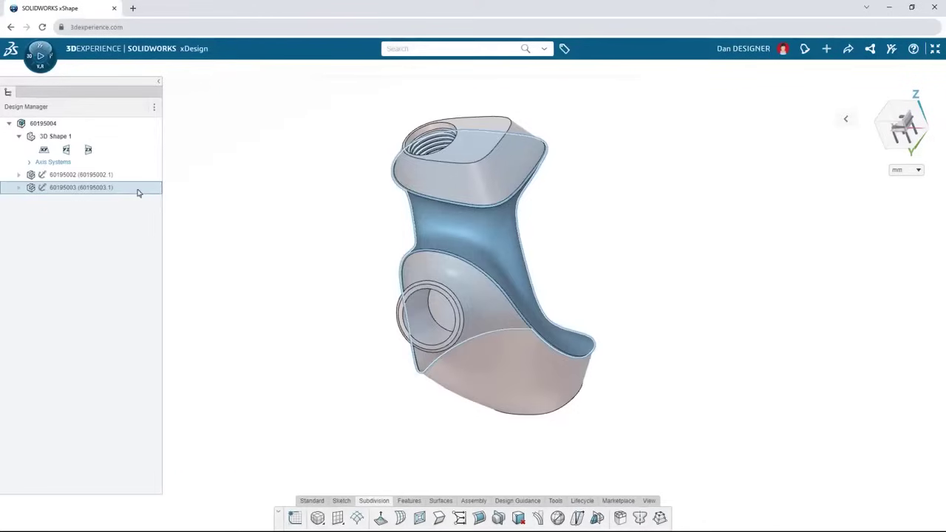
pyautogui.doubleClick(137, 190)
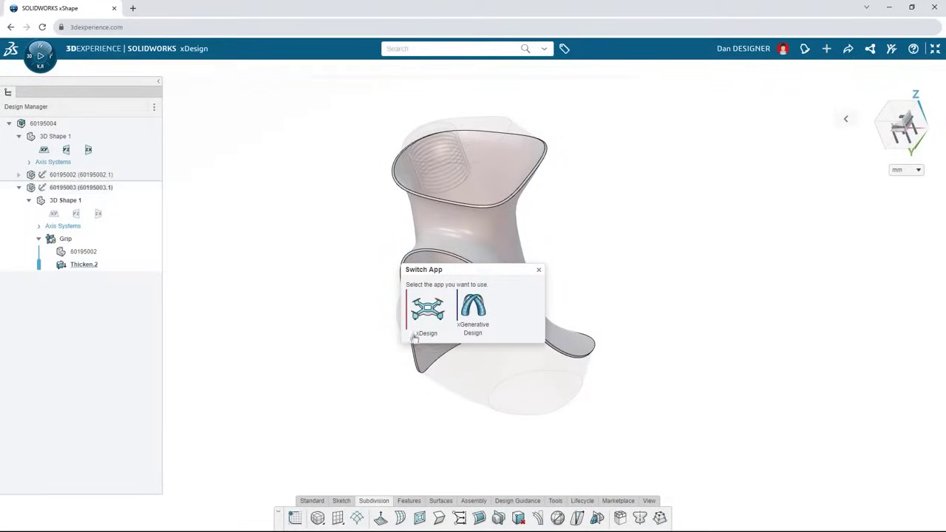
# Step: Open the grip in xGenerative Design and add a Triangulate node fed by Length.1
pyautogui.click(474, 321)
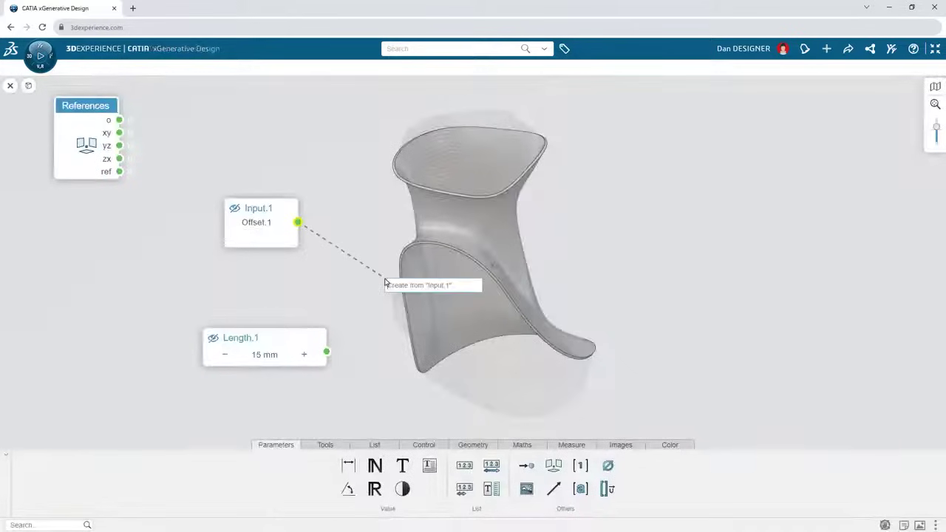
pyautogui.write('tria')
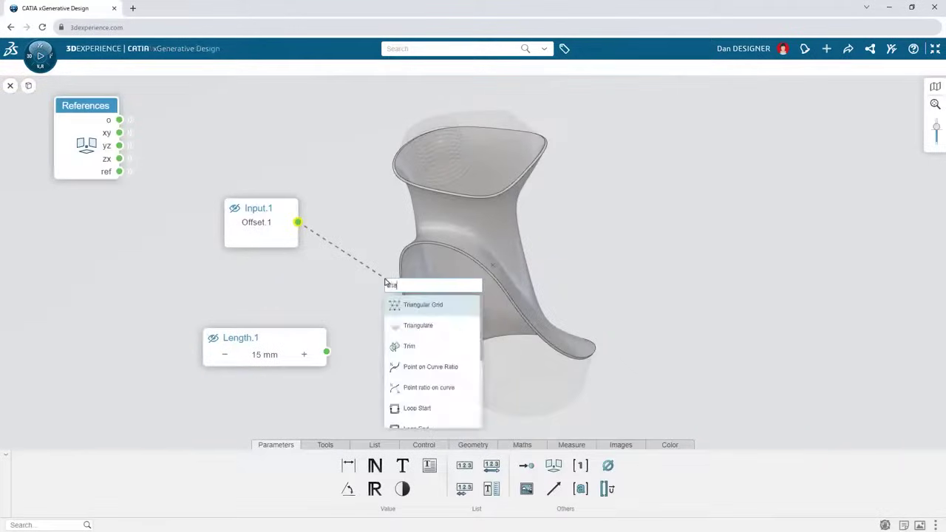
pyautogui.click(416, 326)
pyautogui.moveTo(326, 353); pyautogui.dragTo(384, 315)
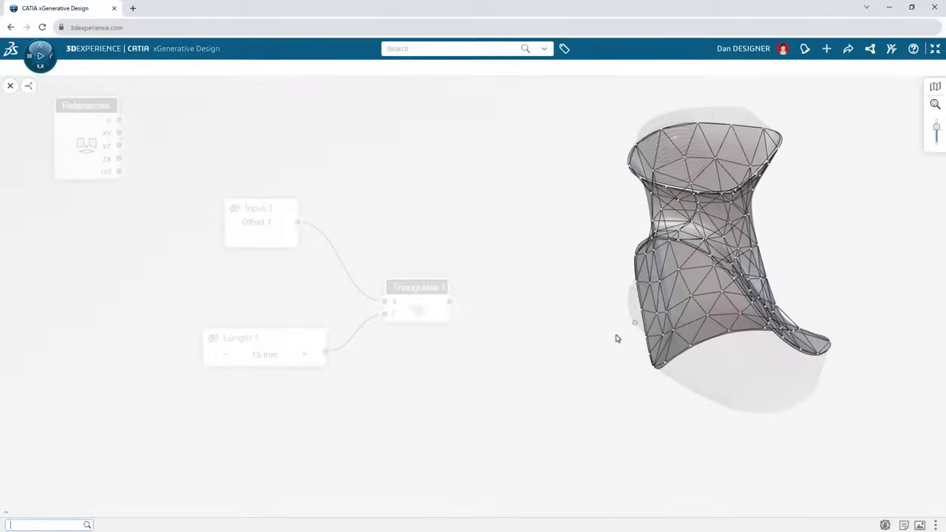
# Step: Set the triangle edge length to 6 mm
pyautogui.moveTo(617, 338); pyautogui.dragTo(865, 365, button='middle')
pyautogui.click(222, 355)
pyautogui.write('6')
pyautogui.press('Return')
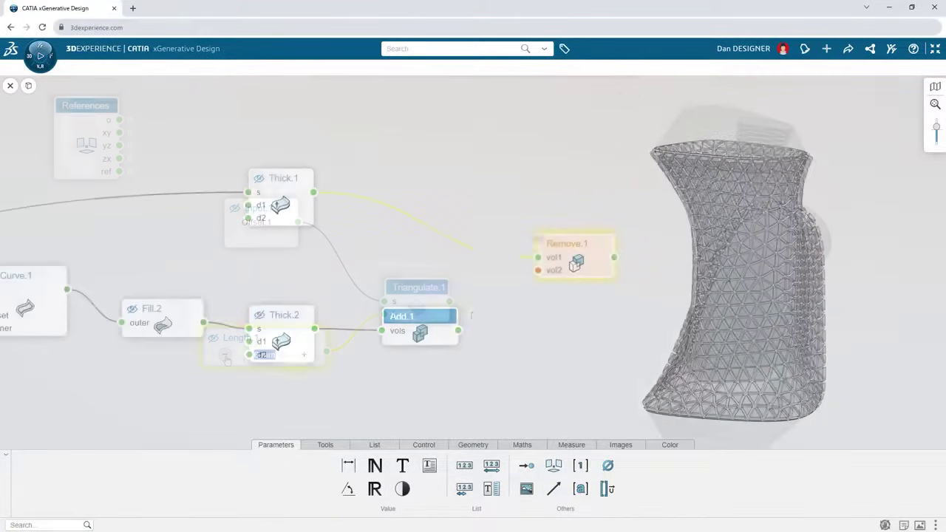
# Step: Connect Add.1 into Remove.1's second volume to cut the lattice, then finish the surface edit
pyautogui.moveTo(458, 330); pyautogui.dragTo(484, 315)
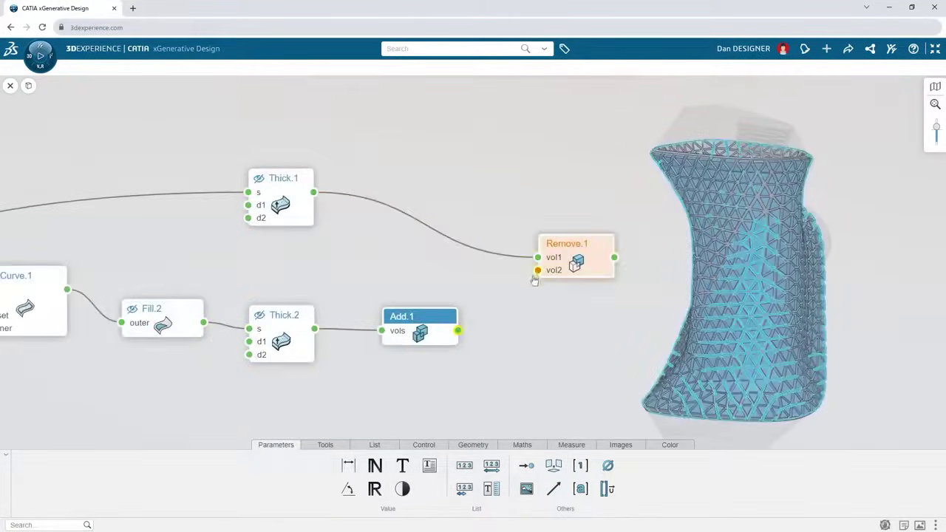
pyautogui.moveTo(537, 286); pyautogui.dragTo(537, 270)
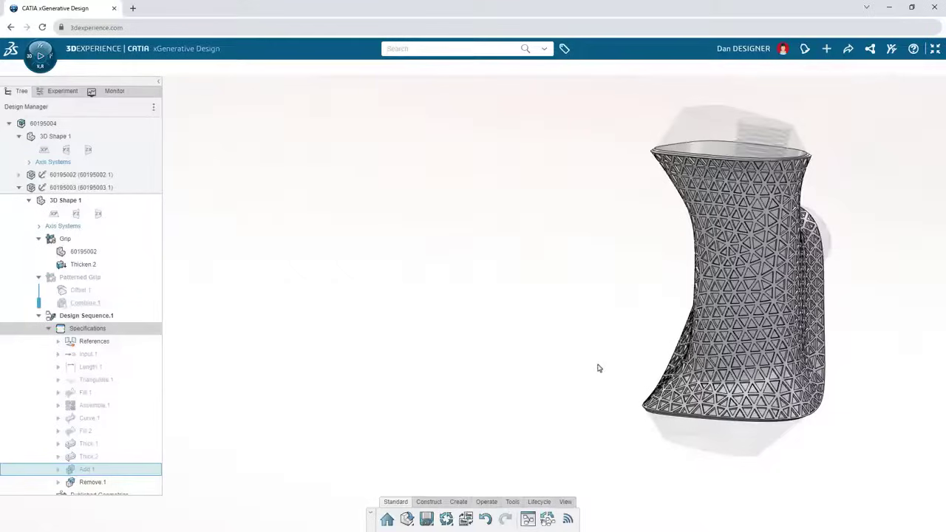
pyautogui.moveTo(598, 368); pyautogui.dragTo(244, 363, button='middle')
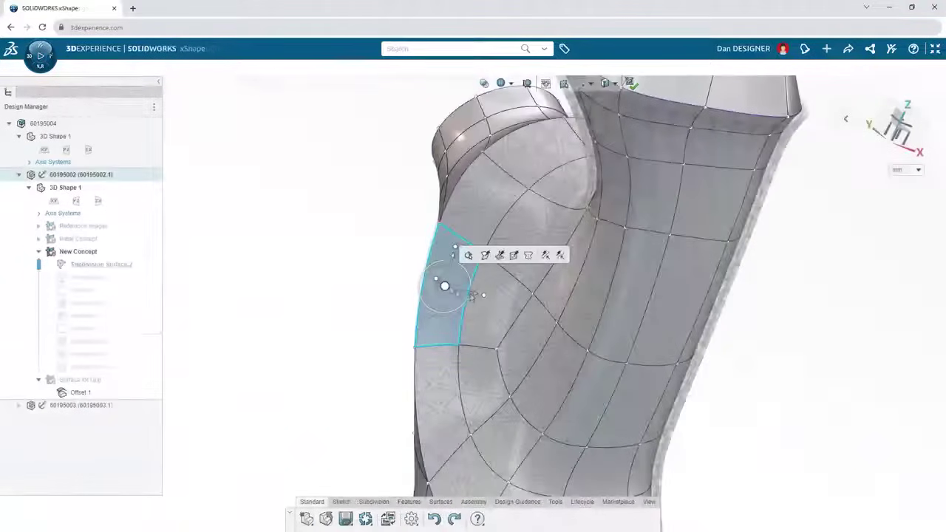
pyautogui.moveTo(443, 283); pyautogui.dragTo(425, 337)
pyautogui.click(629, 84)
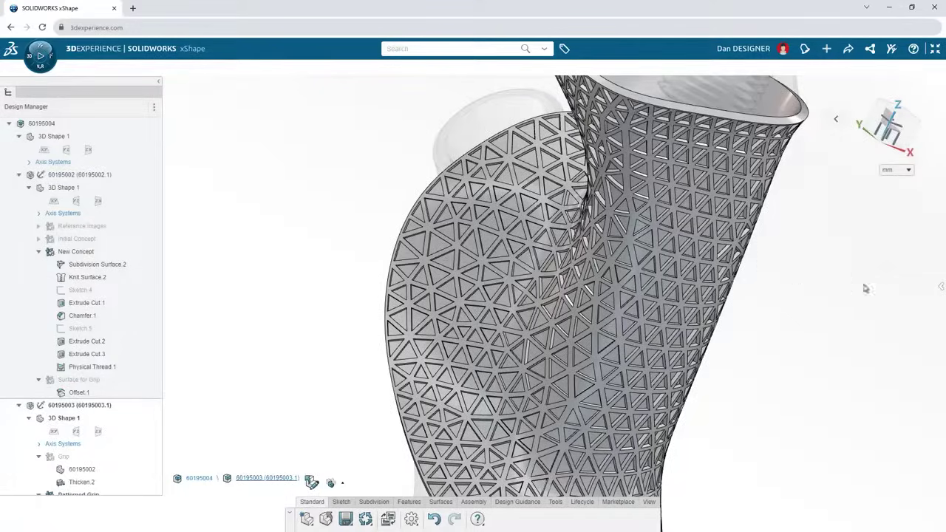
# Step: Show the revision history of grip 60195003
pyautogui.click(935, 291)
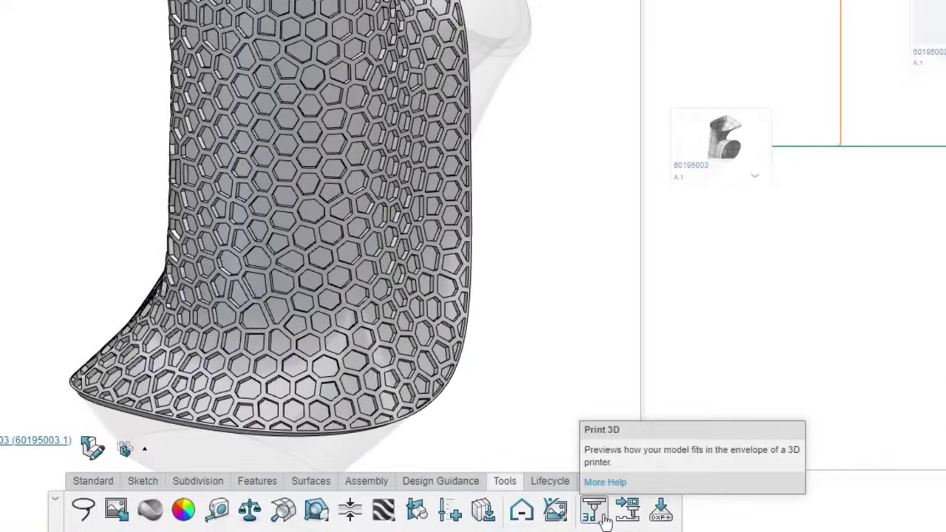
# Step: Open the 3D print preview and add a printer with a custom envelope
pyautogui.click(594, 510)
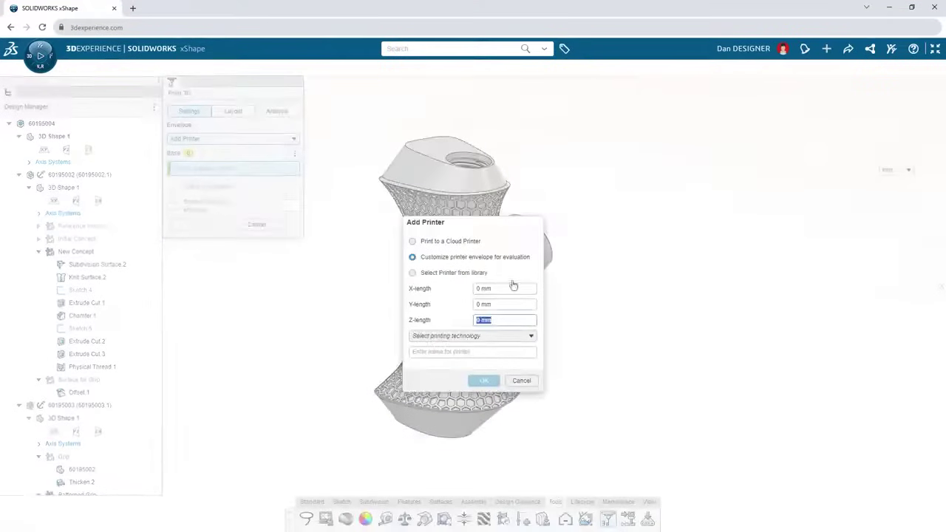
pyautogui.click(507, 336)
pyautogui.click(473, 348)
pyautogui.click(483, 379)
# Step: Highlight areas needing support with a 75 deg threshold angle
pyautogui.click(277, 112)
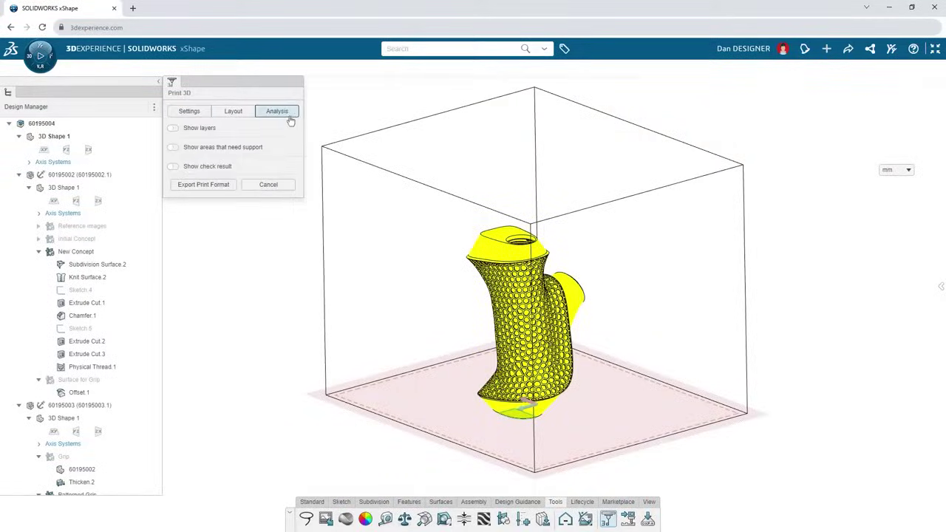
pyautogui.click(172, 148)
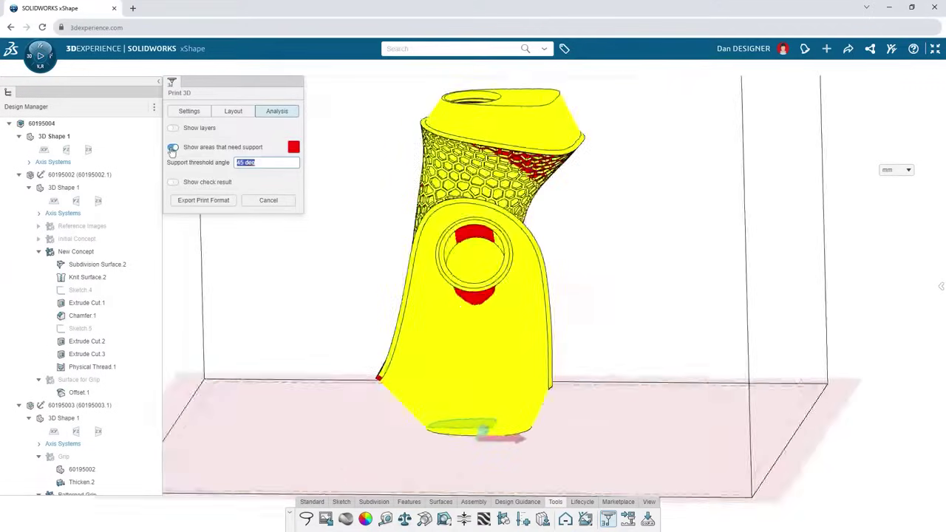
pyautogui.click(275, 163)
pyautogui.write('25')
pyautogui.press('Return')
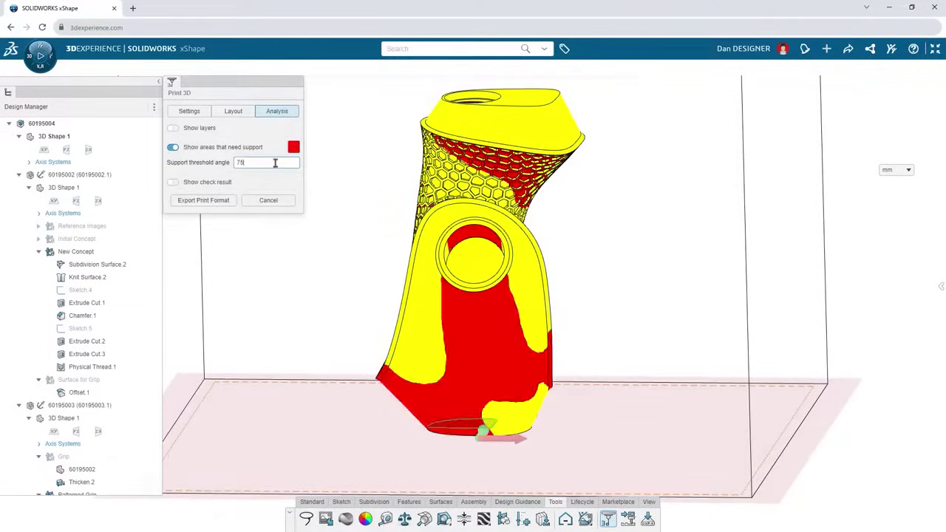
pyautogui.press('Return')
# Step: Show the print layers on the grip at a 4 mm layer size
pyautogui.click(173, 130)
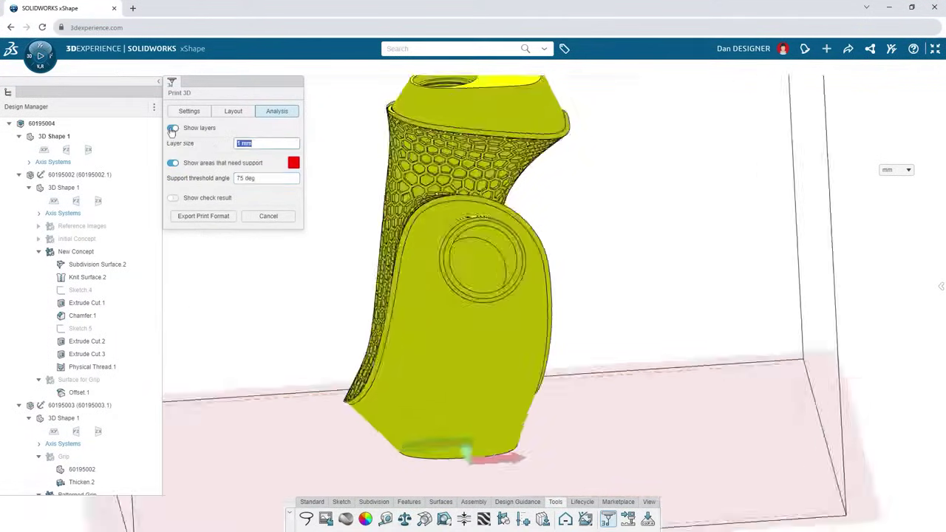
pyautogui.write('2')
pyautogui.press('Return')
pyautogui.write('3')
pyautogui.press('Return')
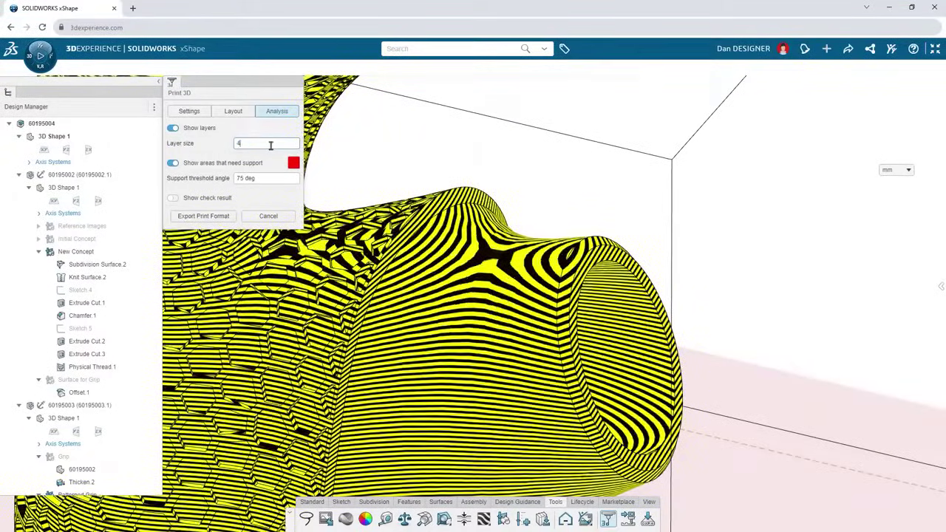
pyautogui.press('Return')
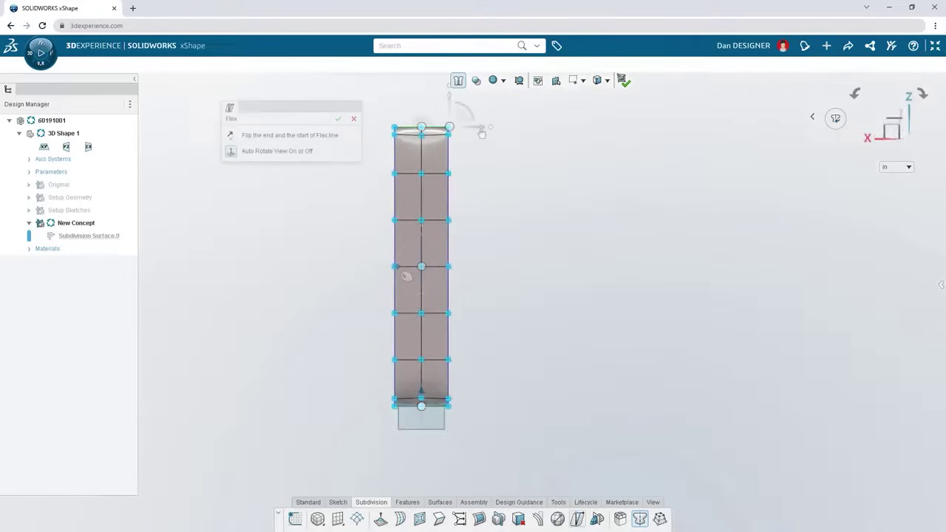
# Step: Flex the arm's top sideways, bridge the body to the ellipse sketch, and adjust the side edge loop
pyautogui.moveTo(481, 131); pyautogui.dragTo(511, 131)
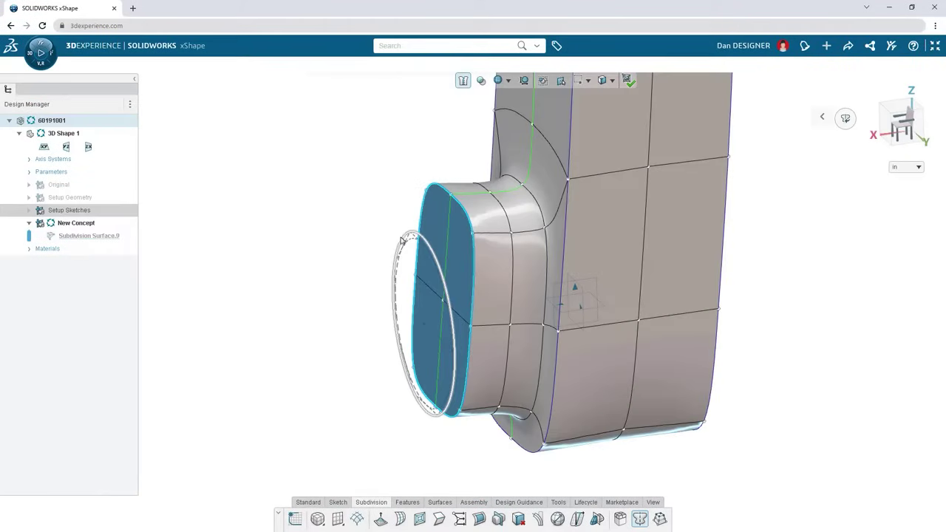
pyautogui.click(401, 239)
pyautogui.click(425, 210)
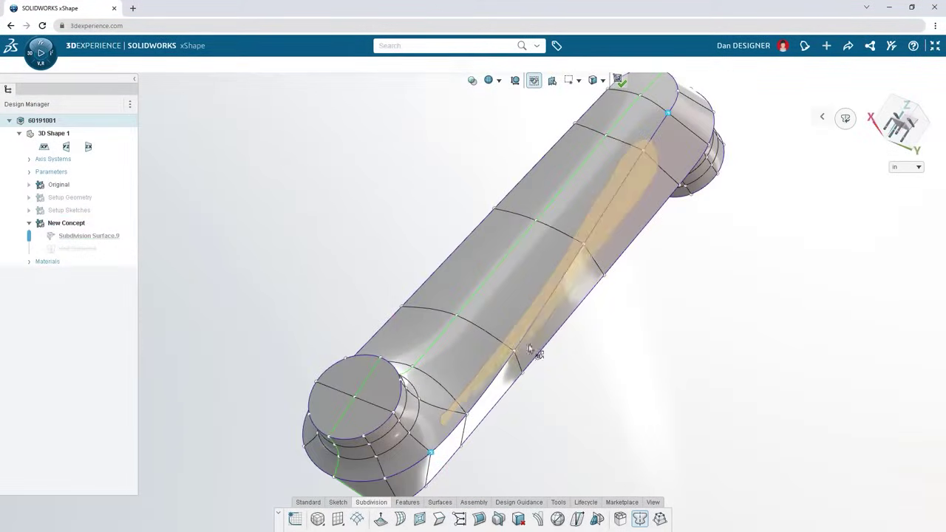
pyautogui.click(454, 431)
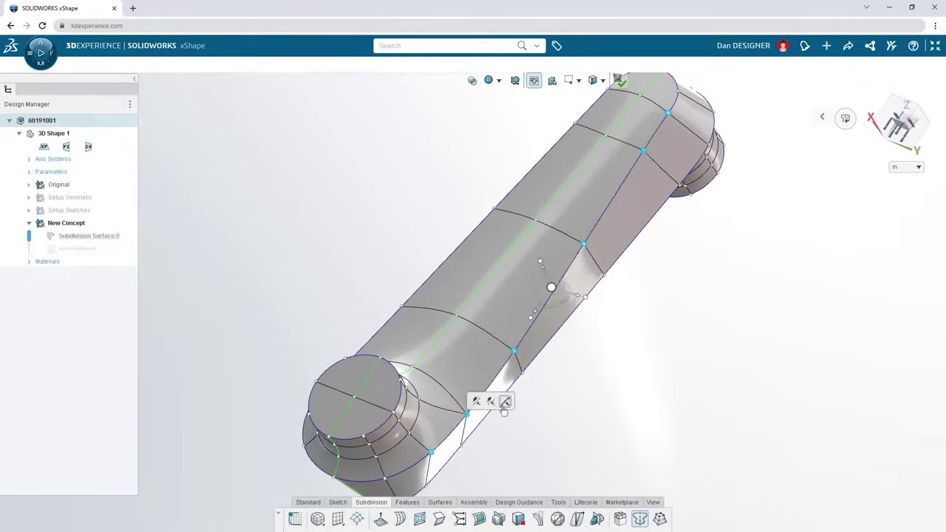
pyautogui.click(505, 402)
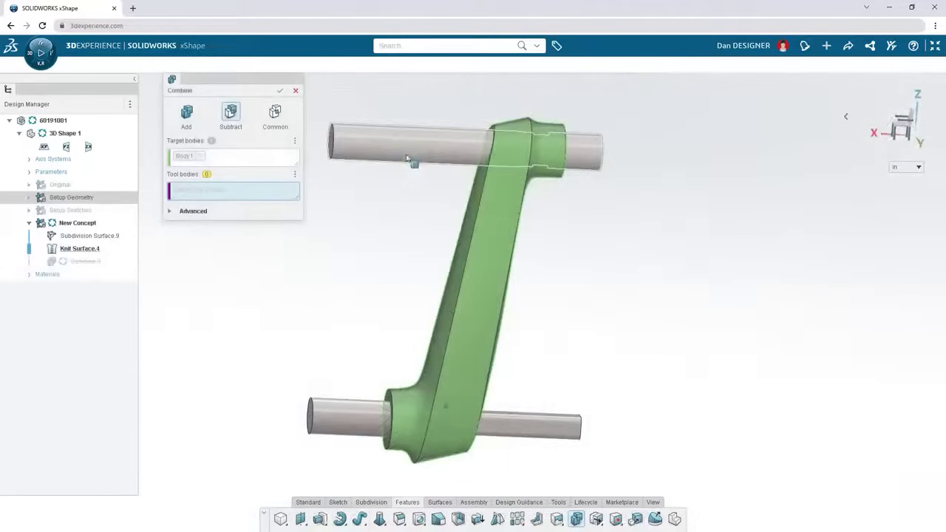
# Step: Subtract the top and bottom cylinders from the crank arm
pyautogui.click(414, 160)
pyautogui.click(352, 410)
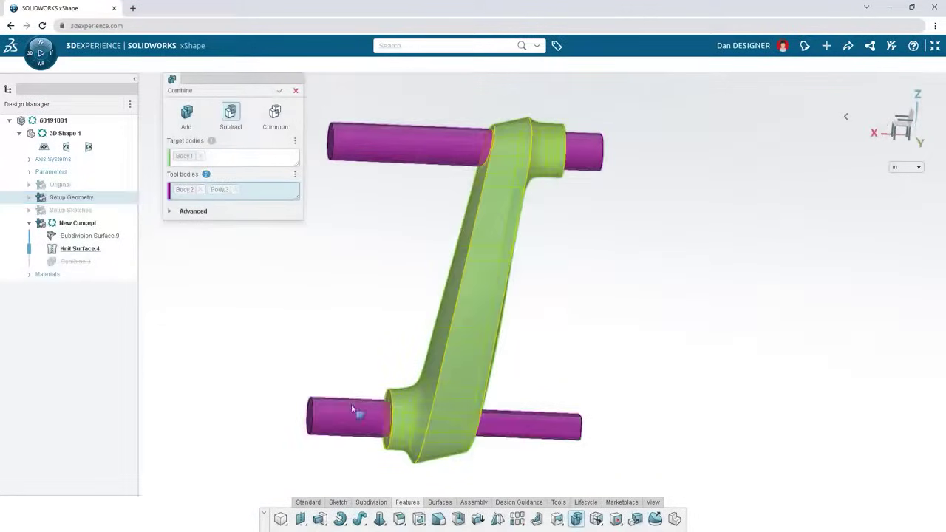
pyautogui.click(280, 90)
# Step: Add M5 counterbore holes running up to the selected arm face
pyautogui.moveTo(370, 400)
pyautogui.mouseDown(button='middle')
pyautogui.moveTo(378, 330)
pyautogui.moveTo(332, 321)
pyautogui.mouseUp(button='middle')
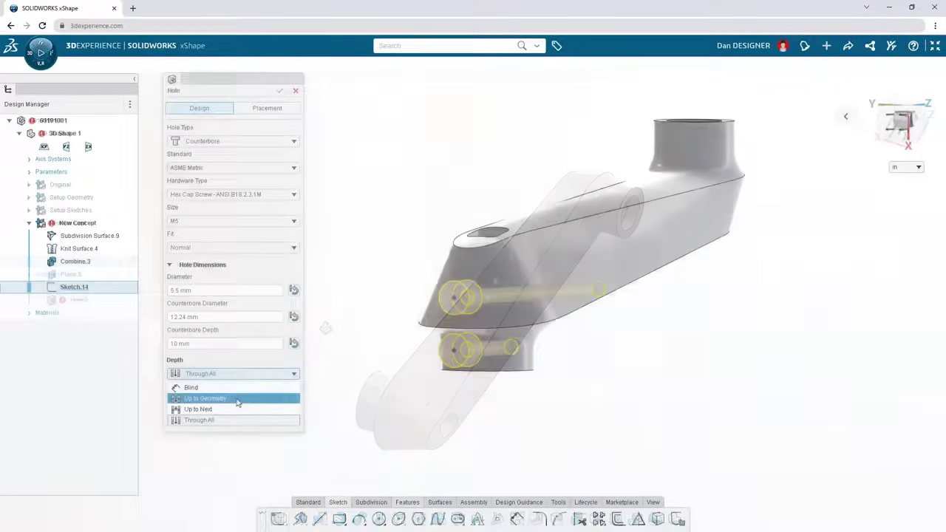
pyautogui.click(205, 398)
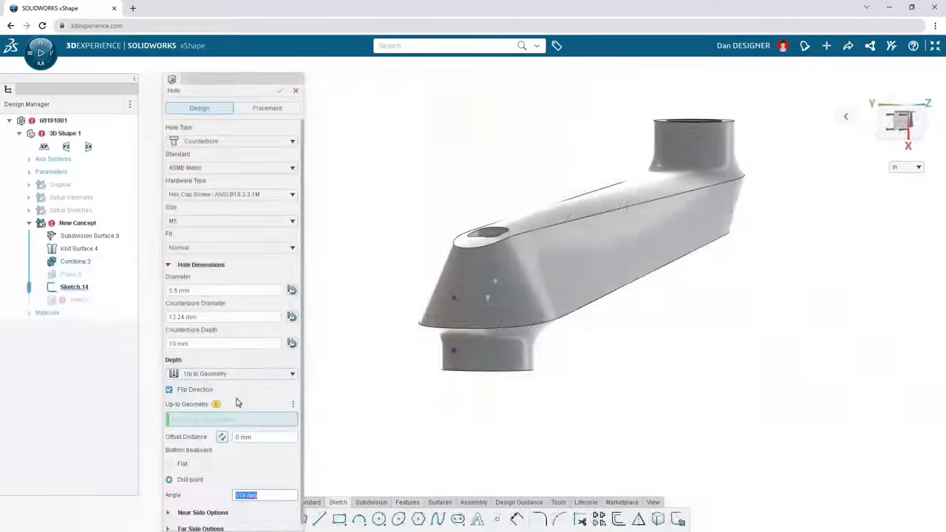
pyautogui.click(495, 236)
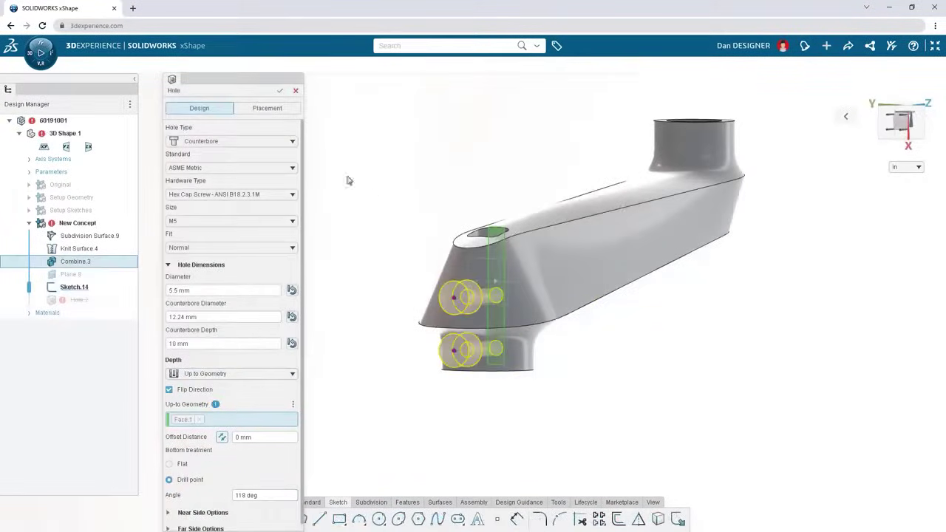
pyautogui.click(280, 90)
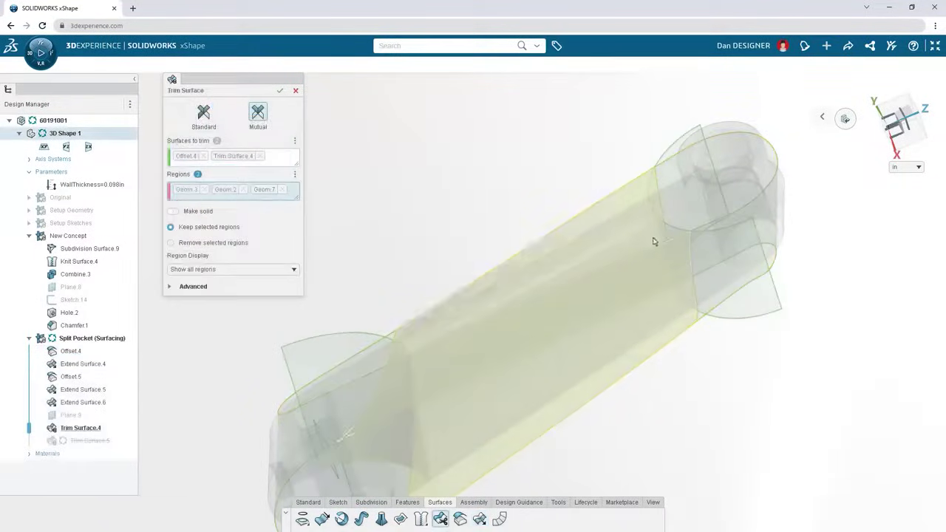
# Step: Keep the tube's right-end trim region, pick the net surface's second profile, and show favorite apps
pyautogui.click(666, 238)
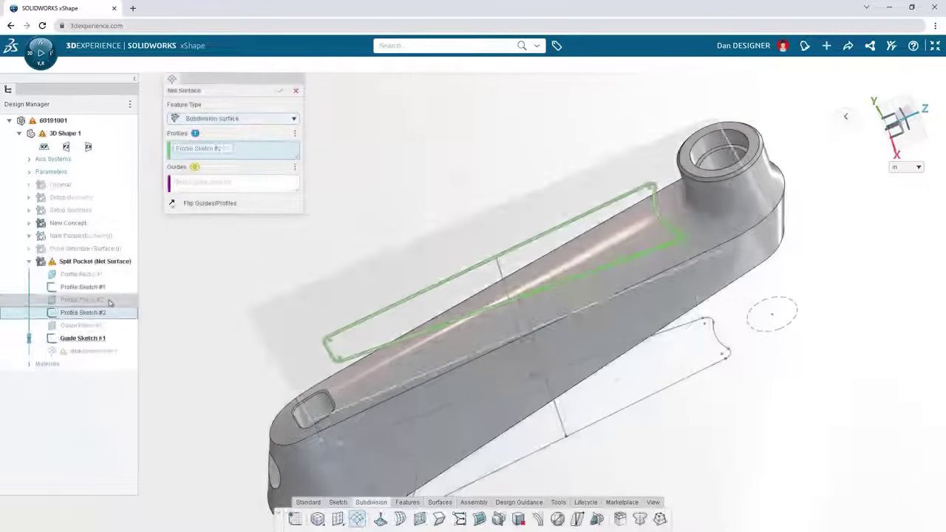
pyautogui.click(200, 184)
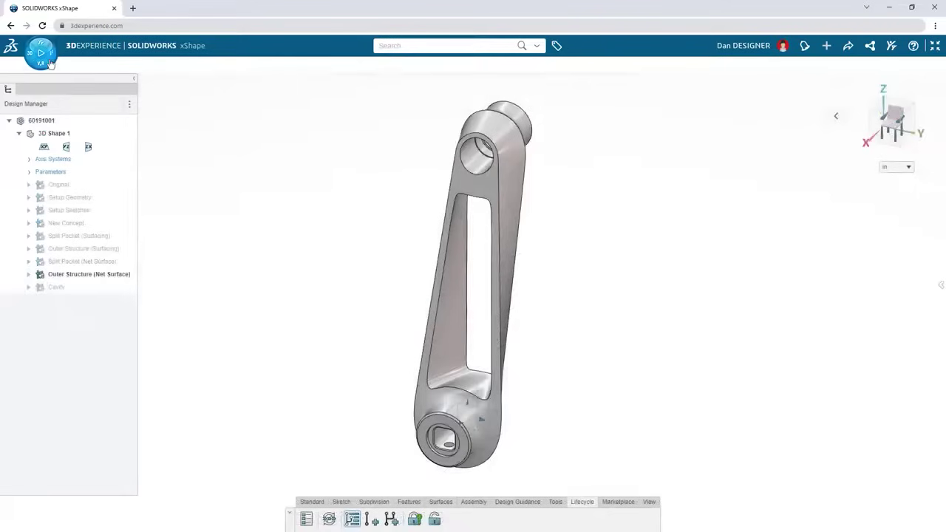
pyautogui.click(49, 62)
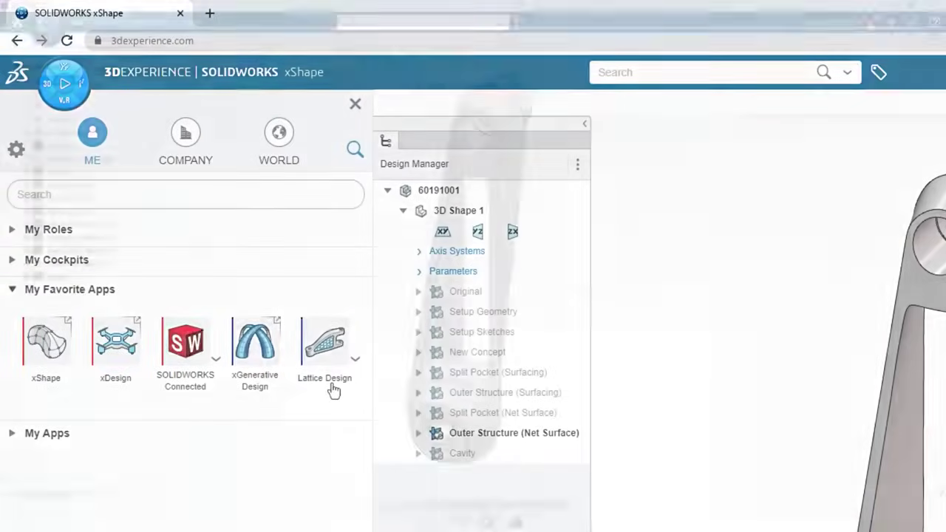
# Step: Open the crank arm in Lattice Design and specify its pocket cavity cut by Split.2.2
pyautogui.click(334, 392)
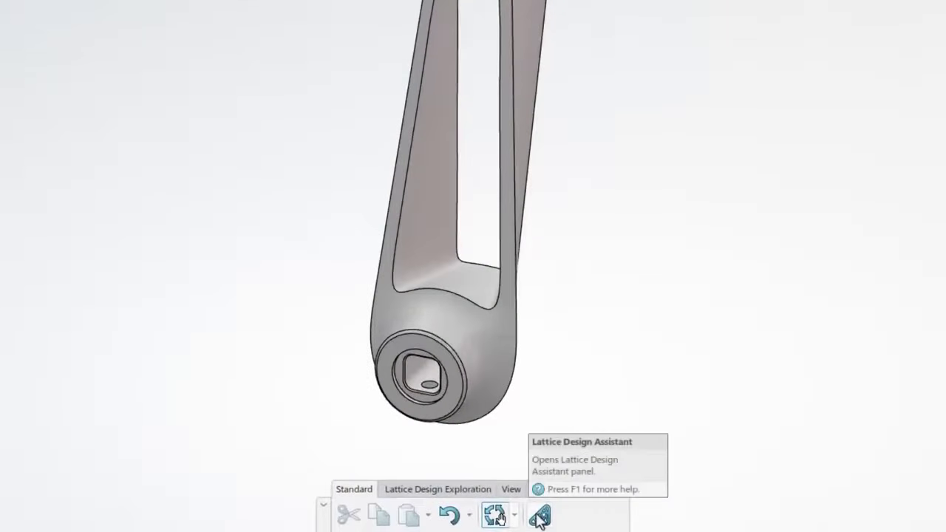
pyautogui.click(539, 517)
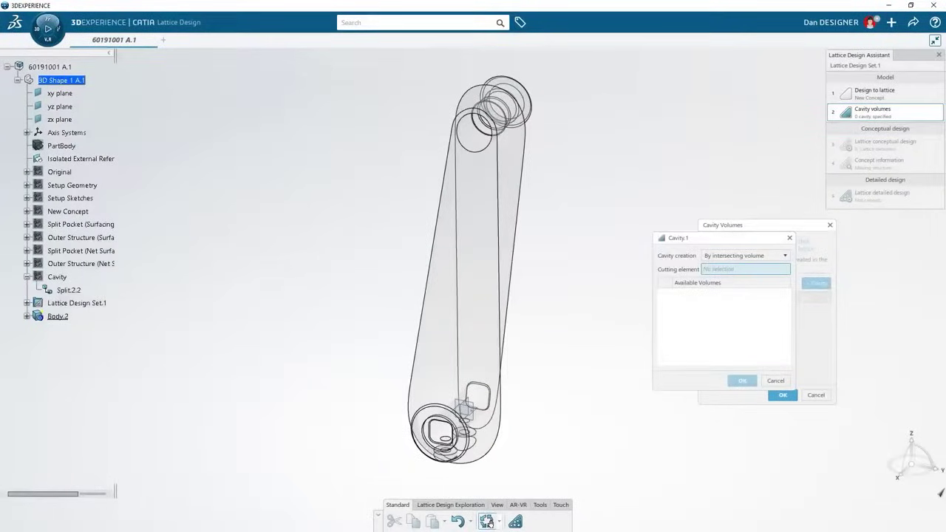
pyautogui.click(65, 291)
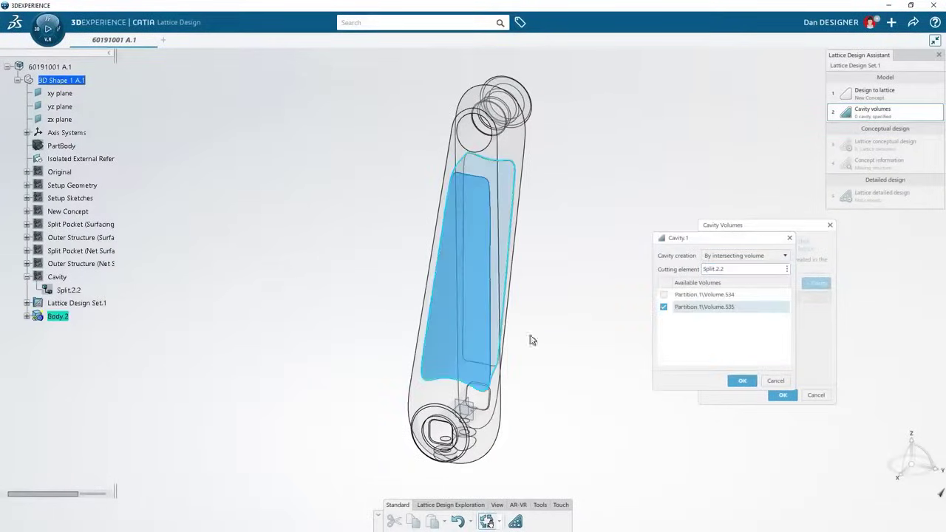
pyautogui.click(739, 381)
pyautogui.click(776, 396)
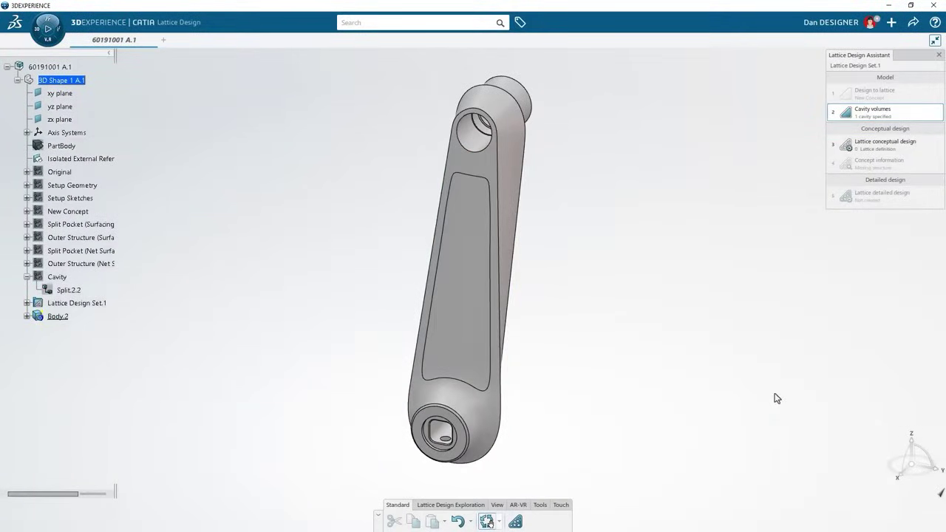
# Step: Assign a Diamond-cell lattice to Cavity.1, previewing it inside the arm
pyautogui.click(874, 145)
pyautogui.click(863, 318)
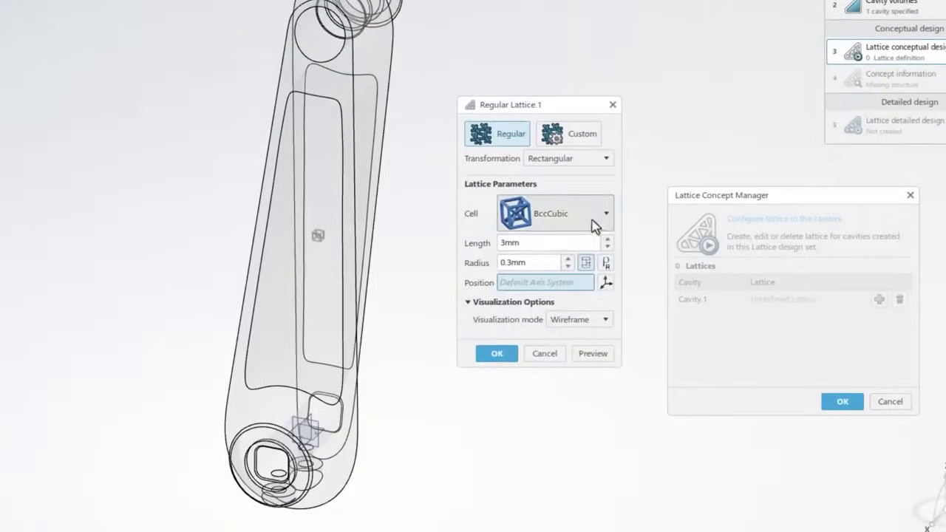
pyautogui.click(591, 220)
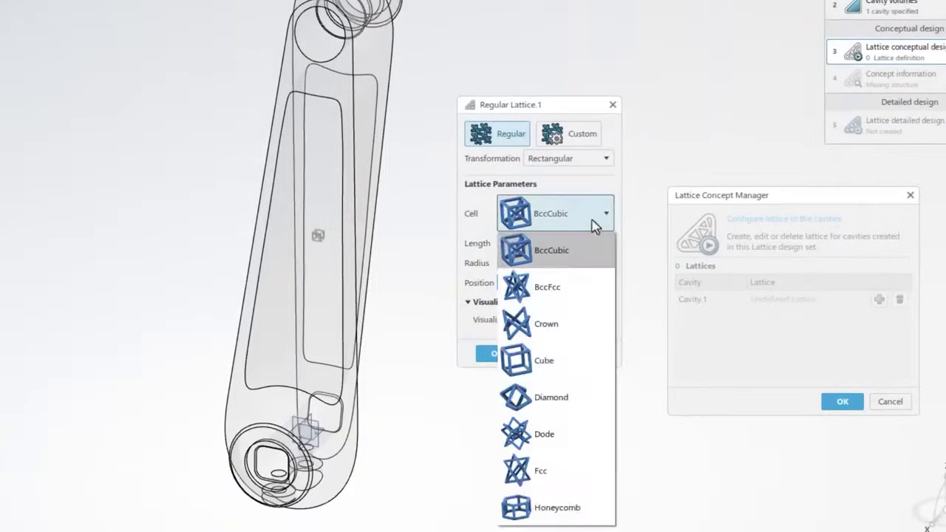
pyautogui.click(596, 408)
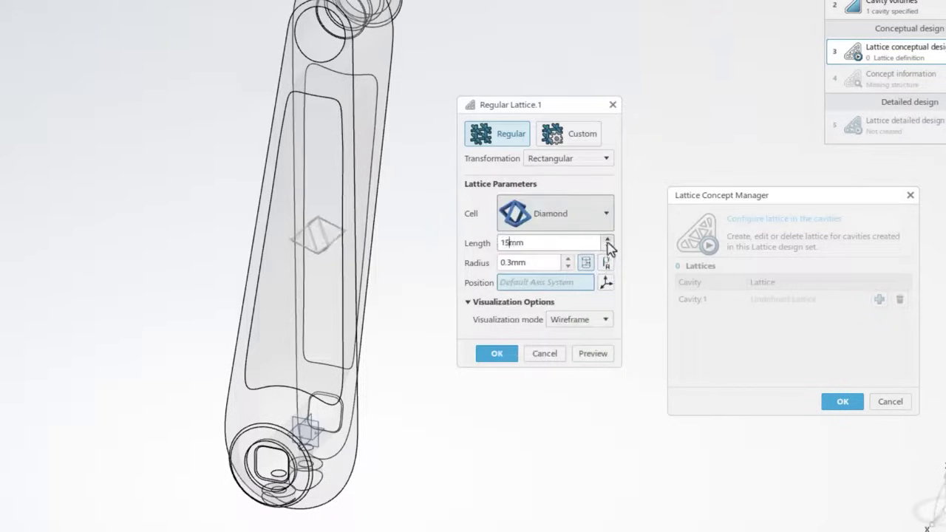
pyautogui.click(593, 354)
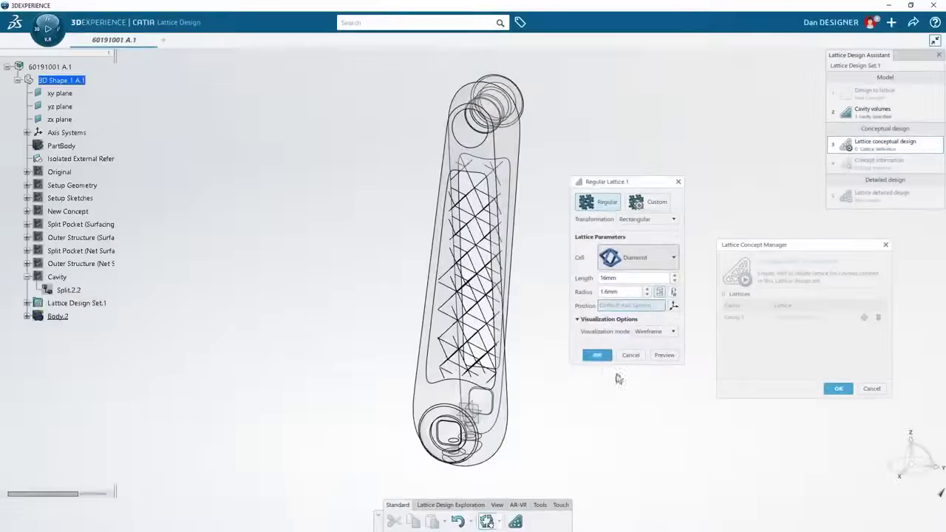
pyautogui.click(597, 355)
pyautogui.click(838, 388)
# Step: Generate the detailed lattice geometry and inspect the latticed crank arm
pyautogui.click(883, 196)
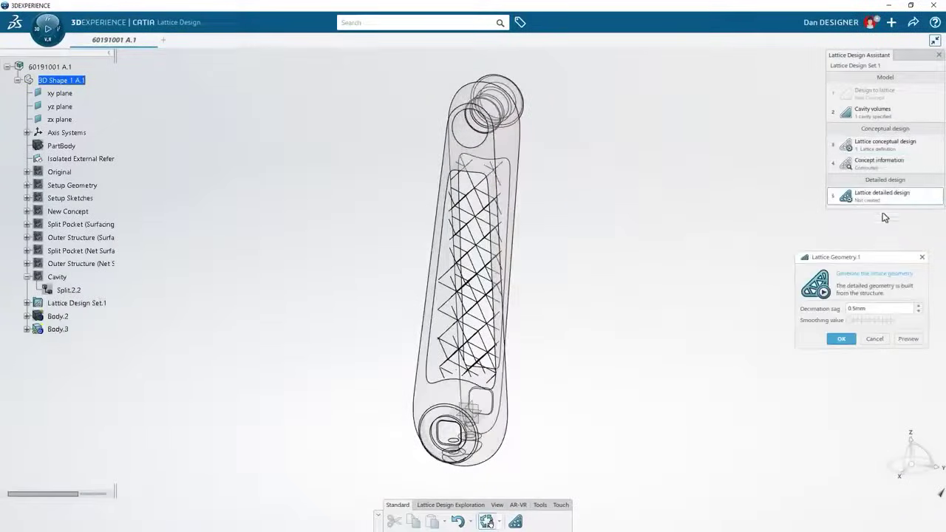
pyautogui.click(841, 339)
pyautogui.moveTo(680, 380)
pyautogui.mouseDown(button='middle')
pyautogui.moveTo(331, 384)
pyautogui.moveTo(557, 408)
pyautogui.mouseUp(button='middle')
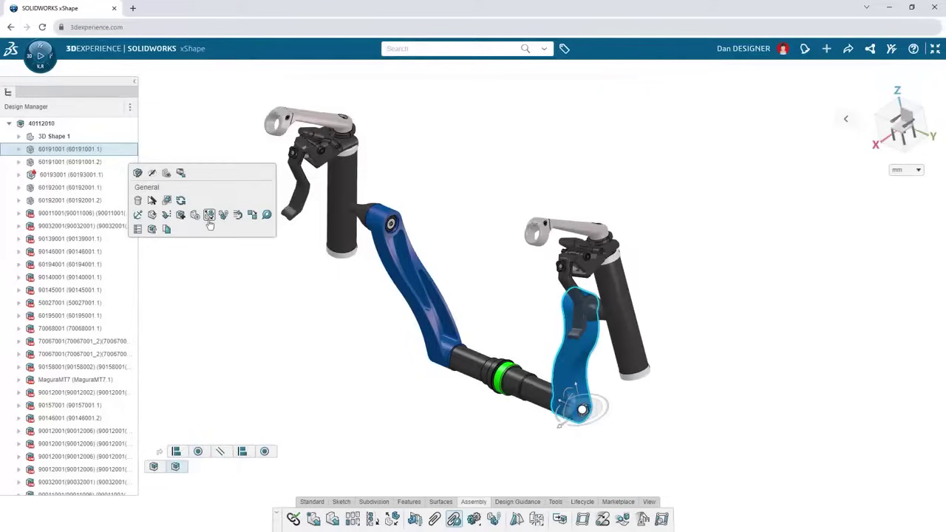
# Step: Replace all crank arm instances with the latest lattice revision
pyautogui.click(212, 214)
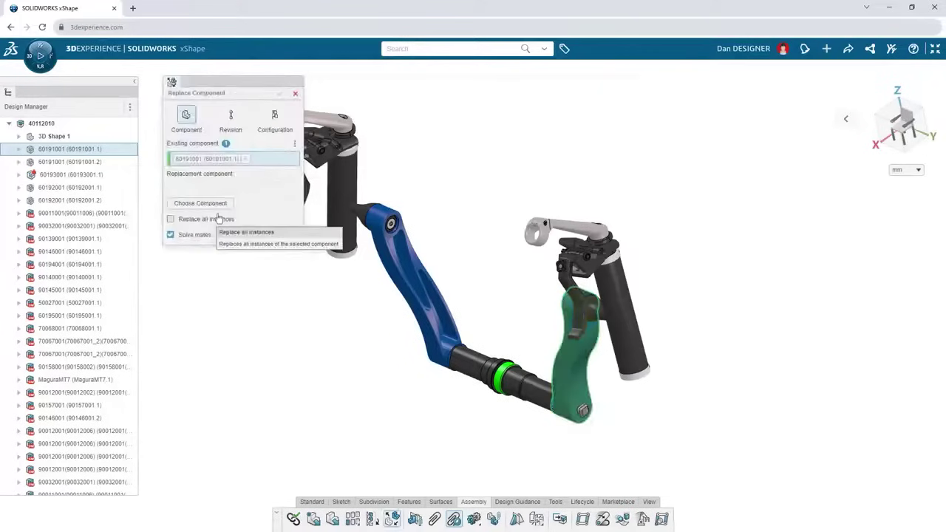
pyautogui.click(171, 219)
pyautogui.click(230, 122)
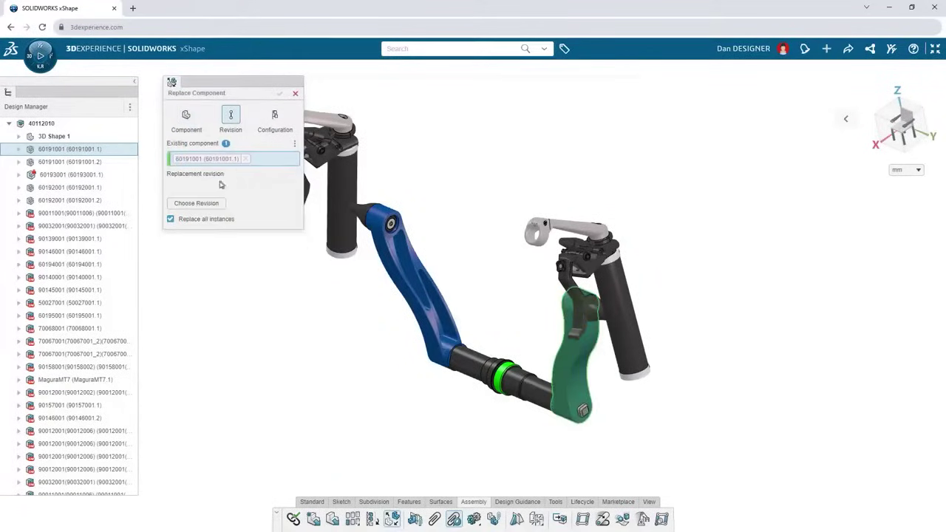
pyautogui.click(198, 206)
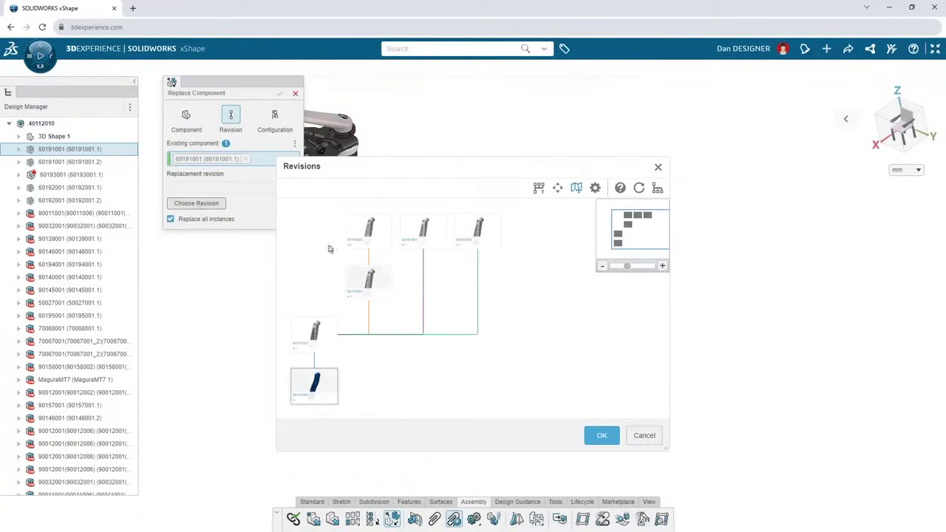
pyautogui.click(478, 231)
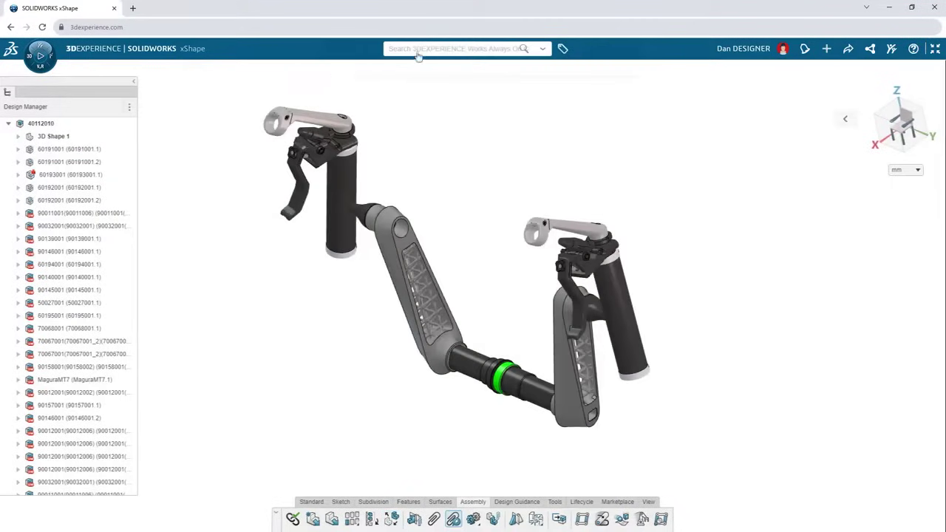
# Step: Search for grip 60195004, insert it, and mate it concentrically onto the arm's tube
pyautogui.click(422, 49)
pyautogui.write('60195004')
pyautogui.press('Return')
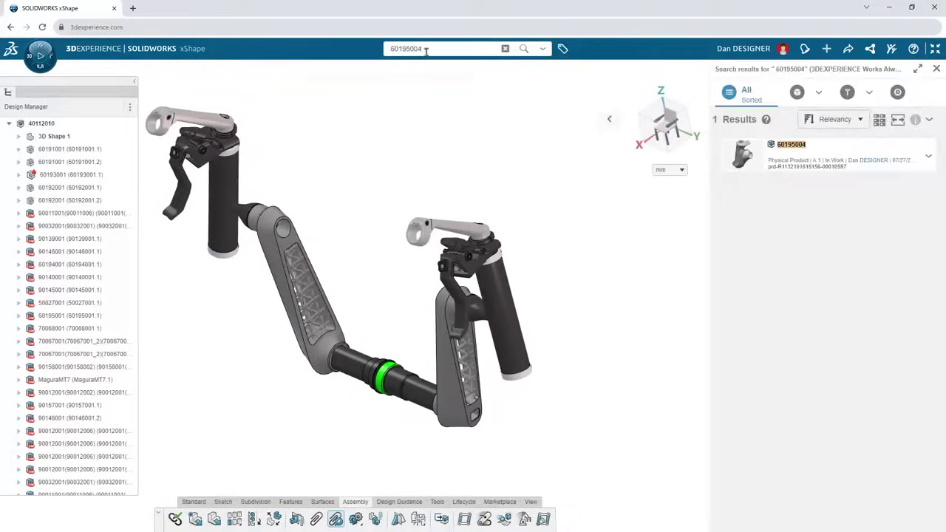
pyautogui.moveTo(725, 157); pyautogui.dragTo(409, 219)
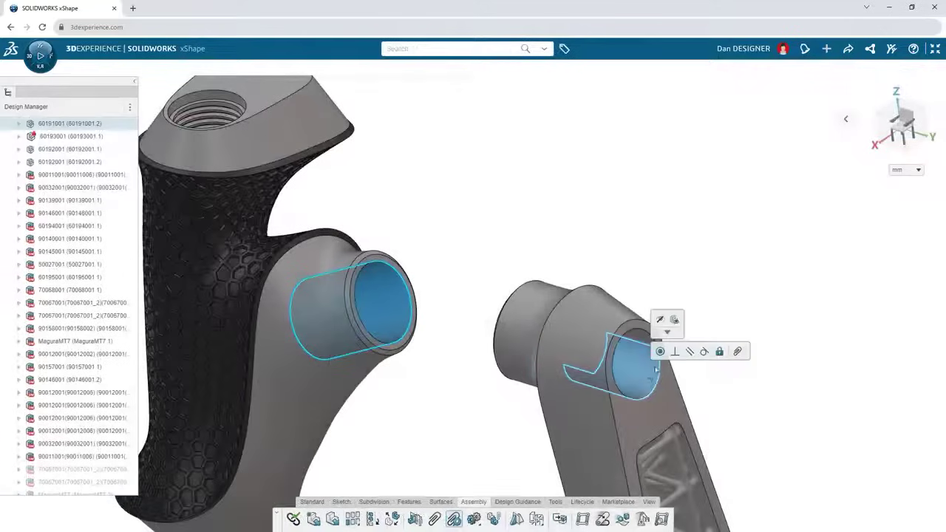
pyautogui.click(660, 352)
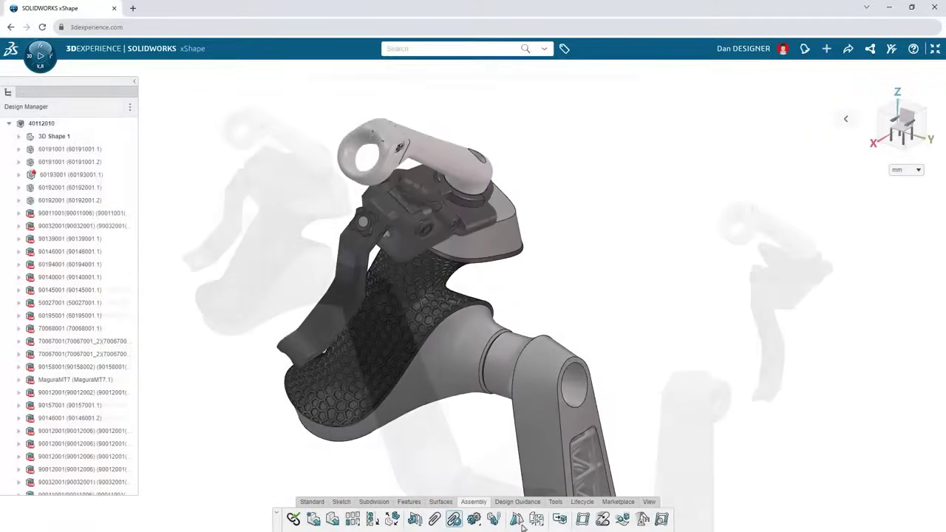
# Step: Mirror grip 60195004 across Plane.1, then zoom in on the handlebars in the hand-cycle assembly
pyautogui.click(519, 520)
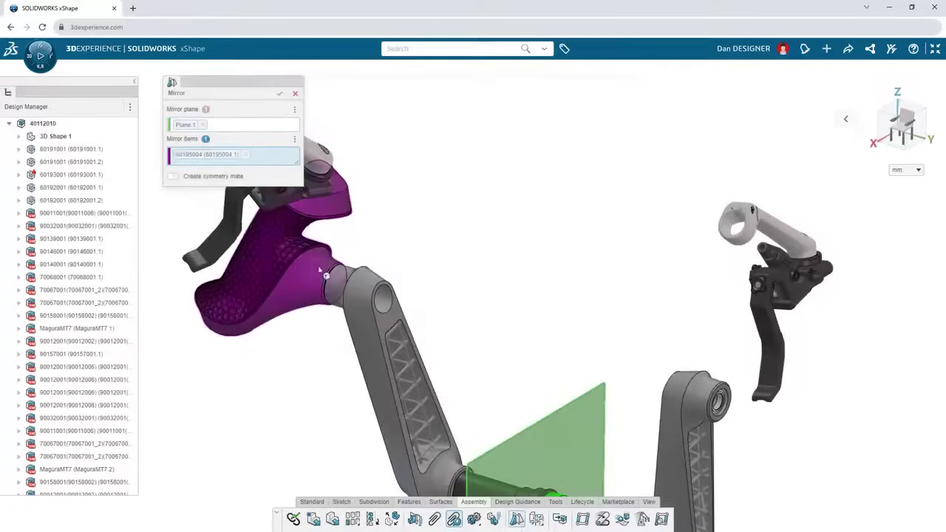
pyautogui.click(278, 95)
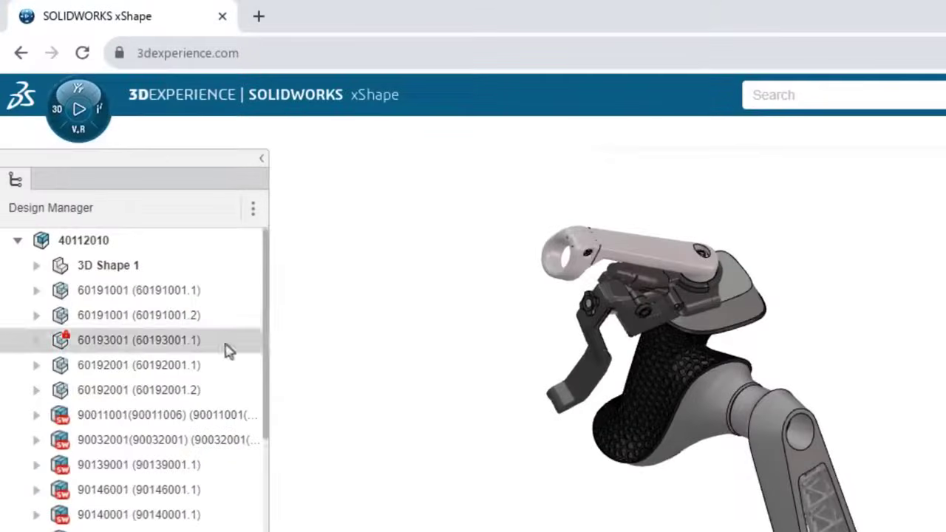
pyautogui.click(132, 179)
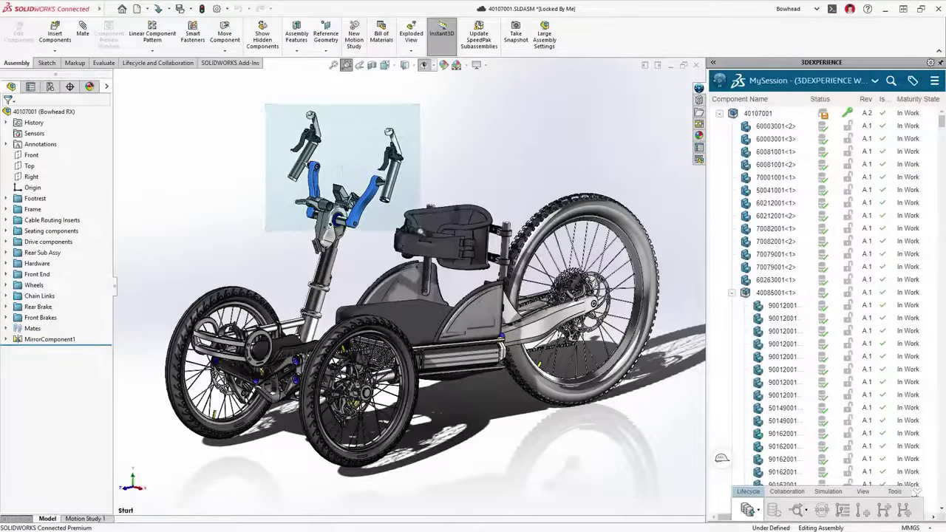
pyautogui.moveTo(420, 231); pyautogui.dragTo(419, 232)
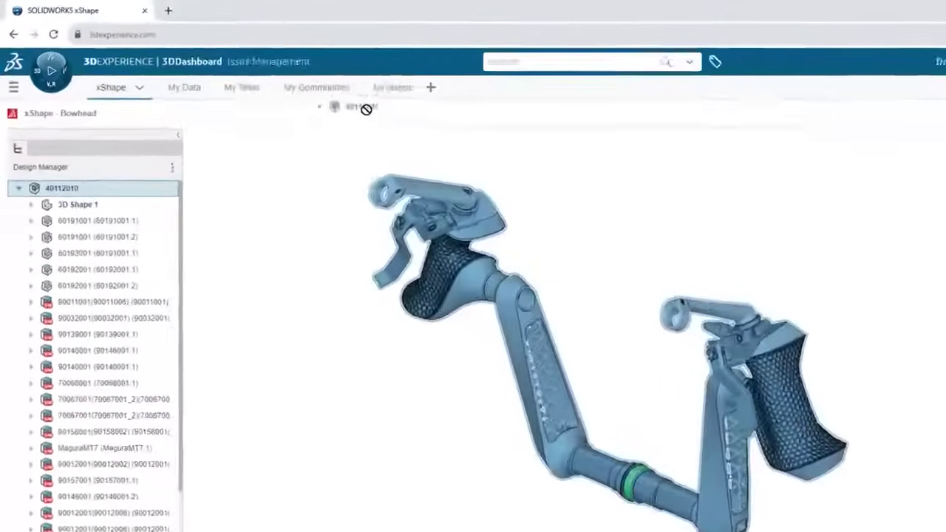
# Step: From My Issues, drop the handlebar assembly onto the In Work issue card
pyautogui.click(403, 90)
pyautogui.moveTo(375, 211); pyautogui.dragTo(372, 221)
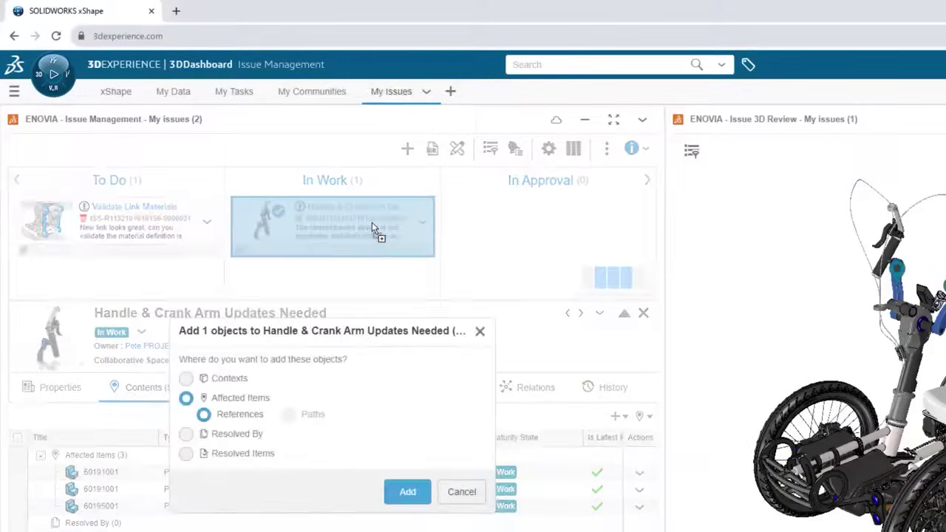